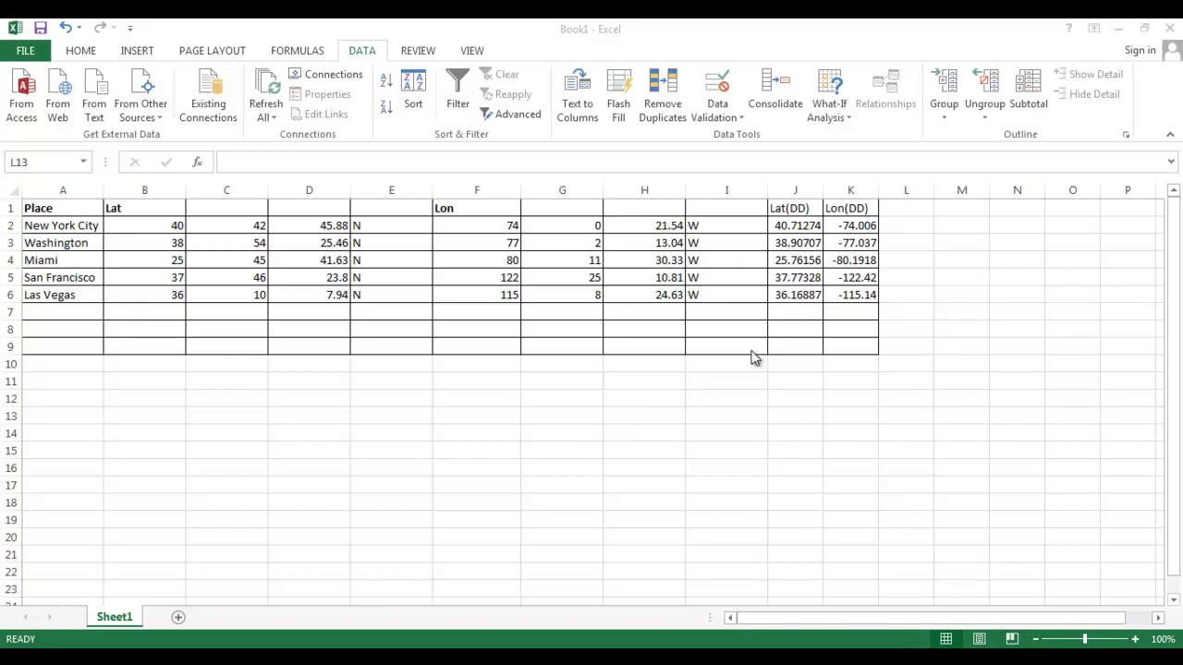
Copy the city table A1:K23 and paste it as values into A1 of a new Sheet2.
left_click_drag(849, 209, 142, 208)
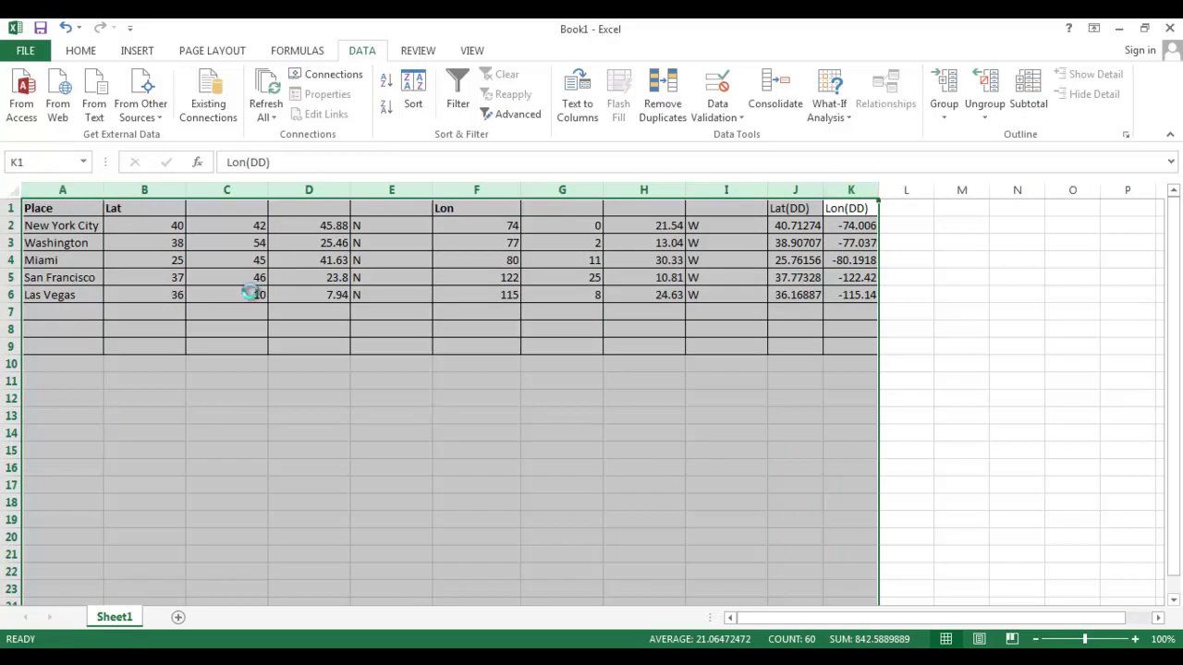
key("ctrl+c")
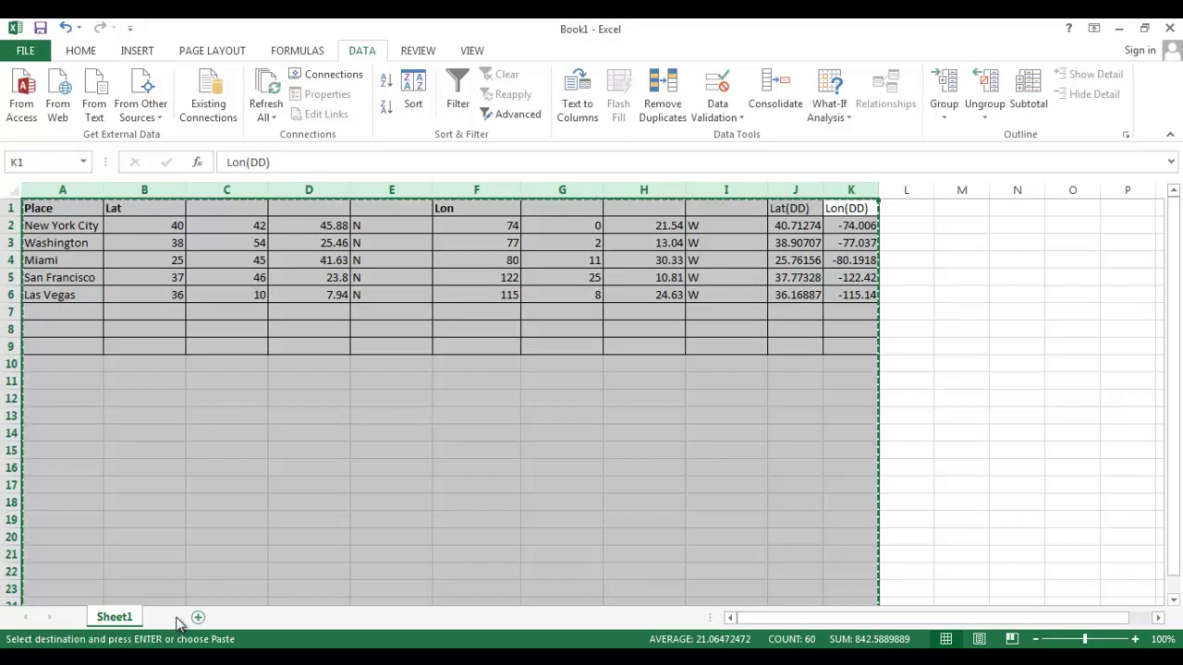
left_click(178, 617)
right_click(42, 210)
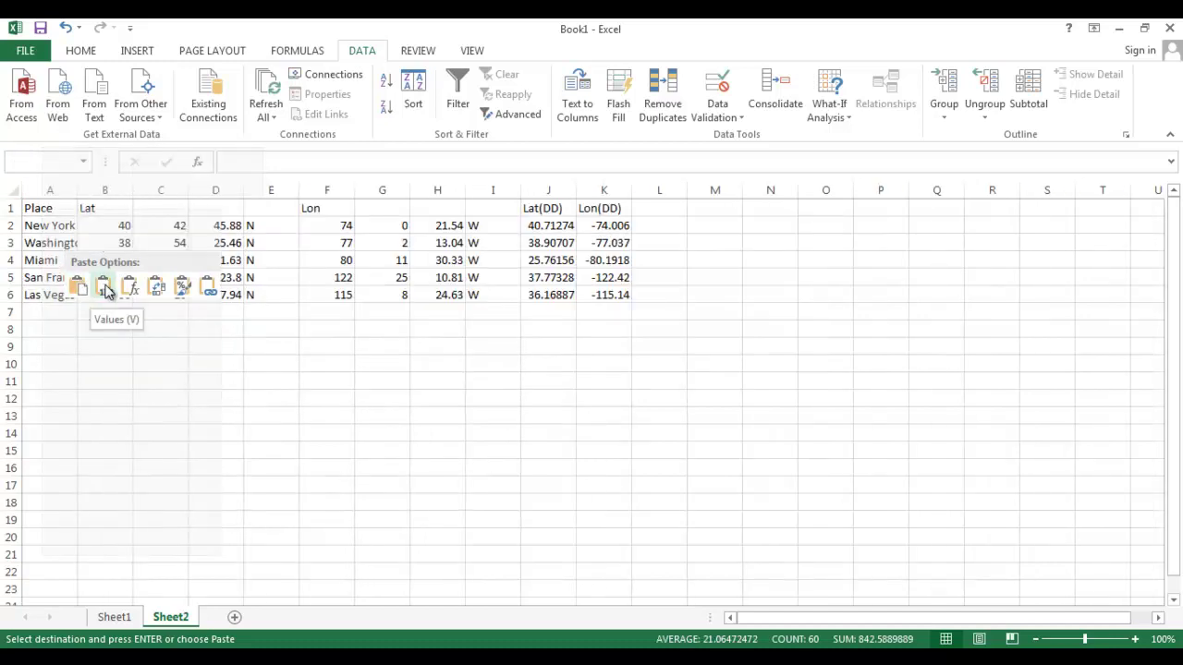
left_click(106, 291)
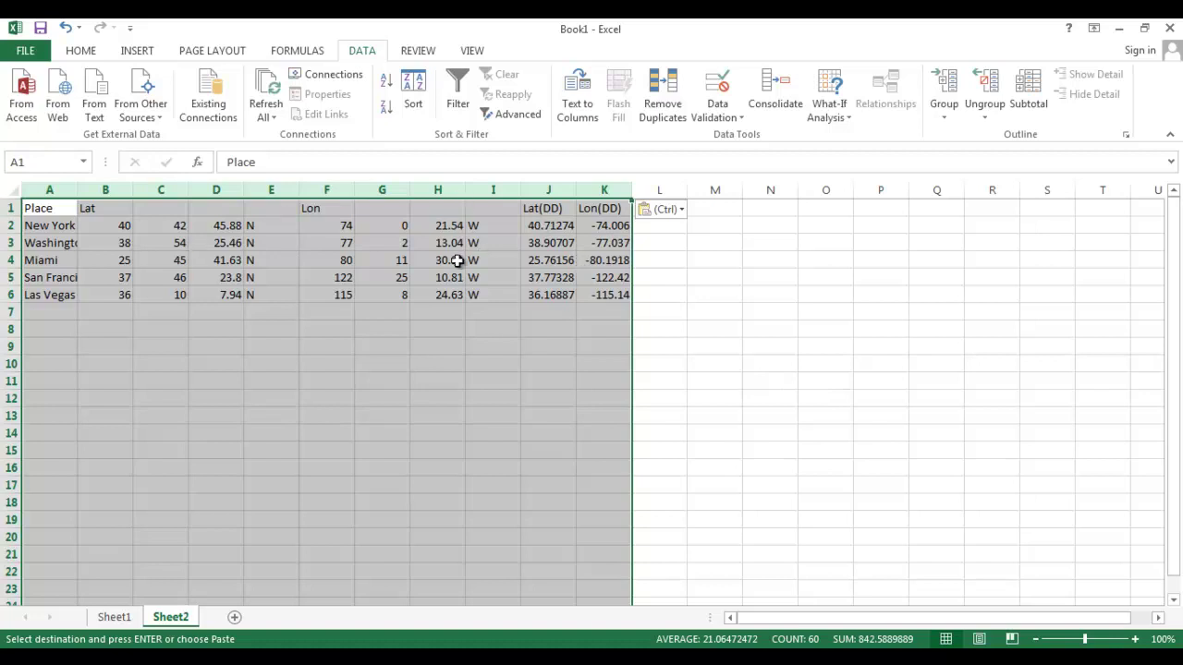
Delete columns B–I to keep Place, Lat(DD) and Lon(DD), and autofit column A.
left_click_drag(105, 189, 496, 195)
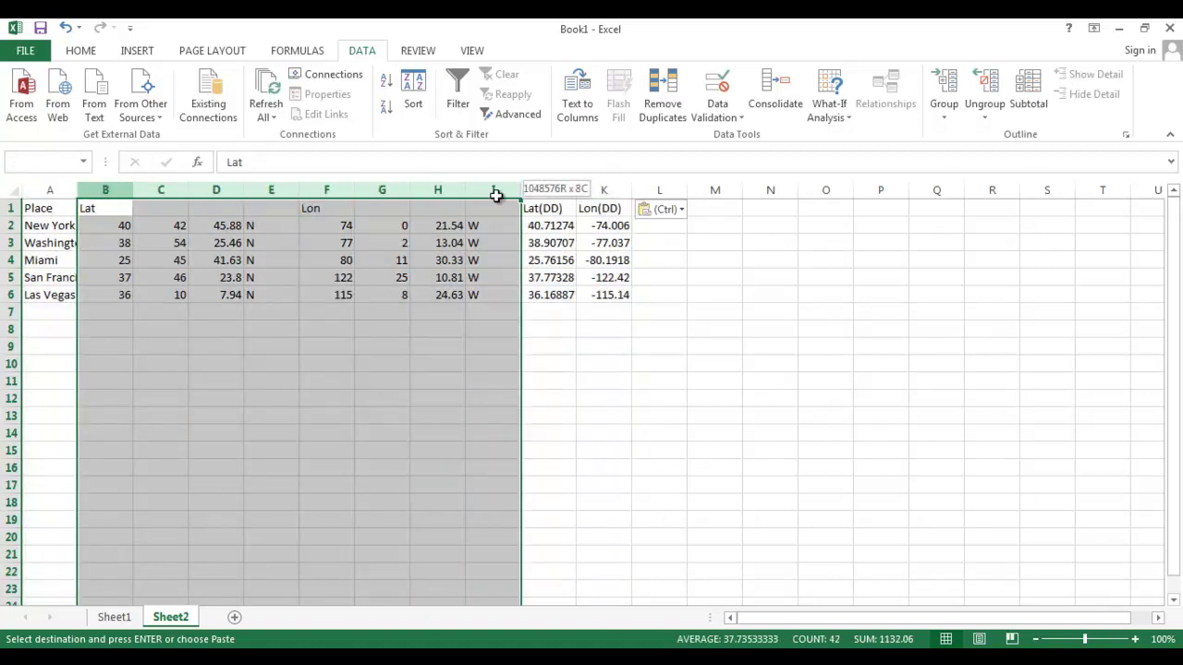
right_click(496, 195)
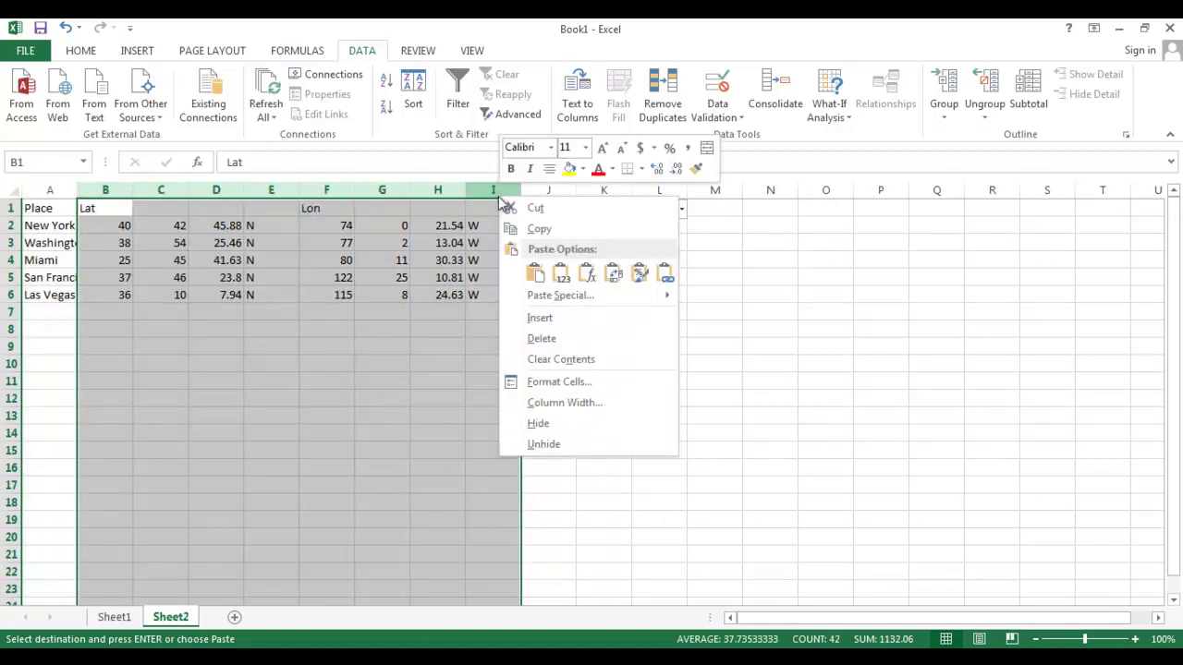
left_click(559, 347)
left_click(28, 312)
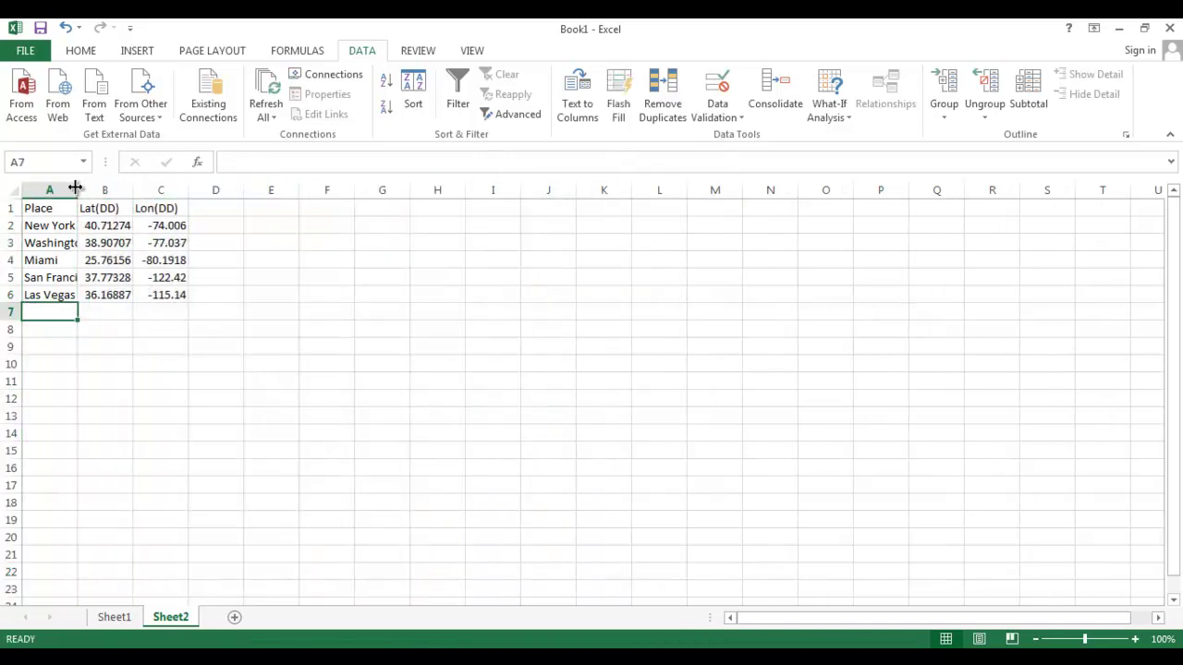
double_click(76, 190)
Apply All Borders to A1:C6 and autofit the Lat(DD) and Lon(DD) columns.
mouse_move(81, 213)
left_mouse_down()
mouse_move(158, 287)
mouse_move(189, 295)
left_mouse_up()
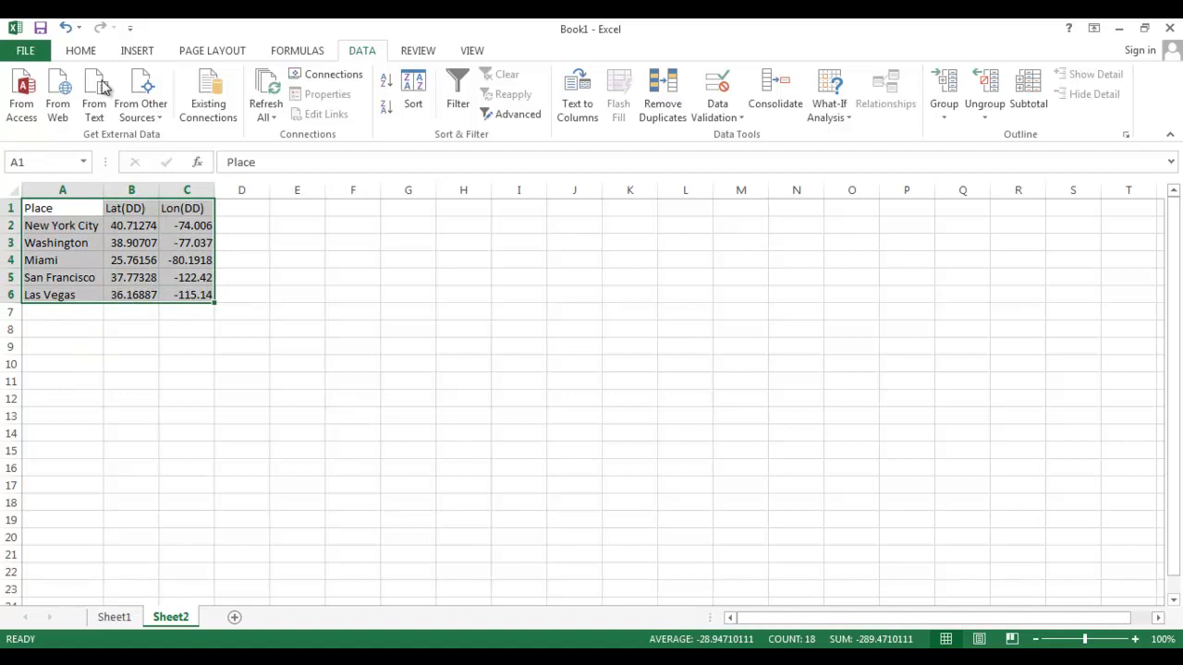
left_click(80, 50)
left_click(226, 107)
left_click(314, 294)
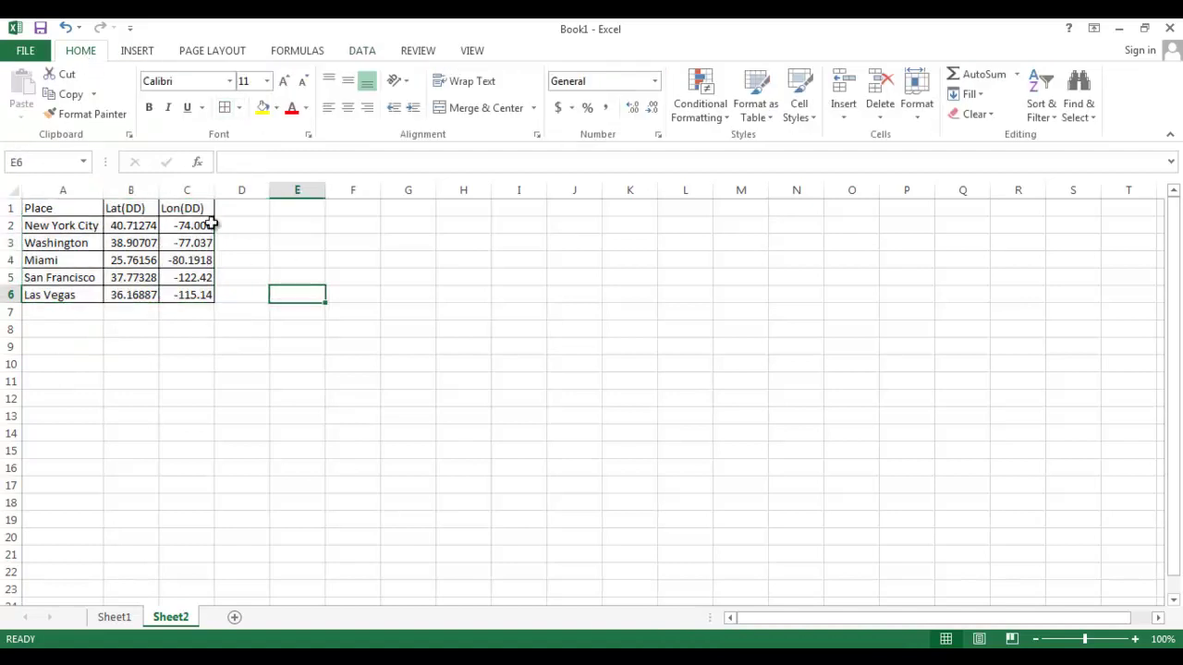
double_click(159, 190)
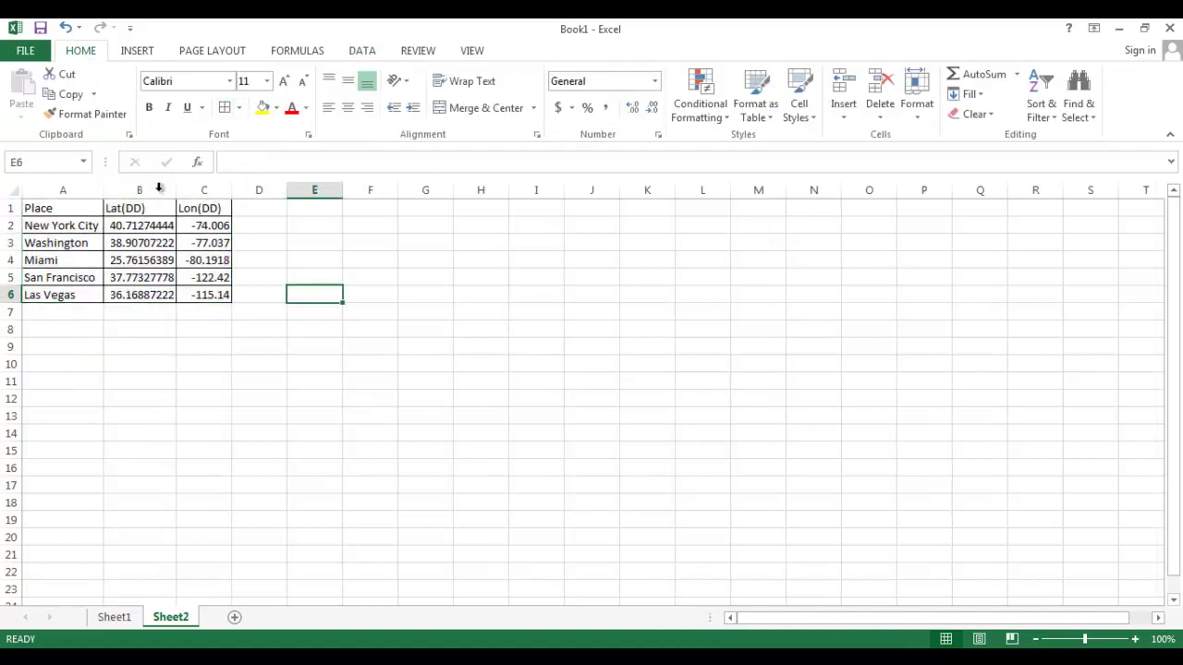
double_click(231, 190)
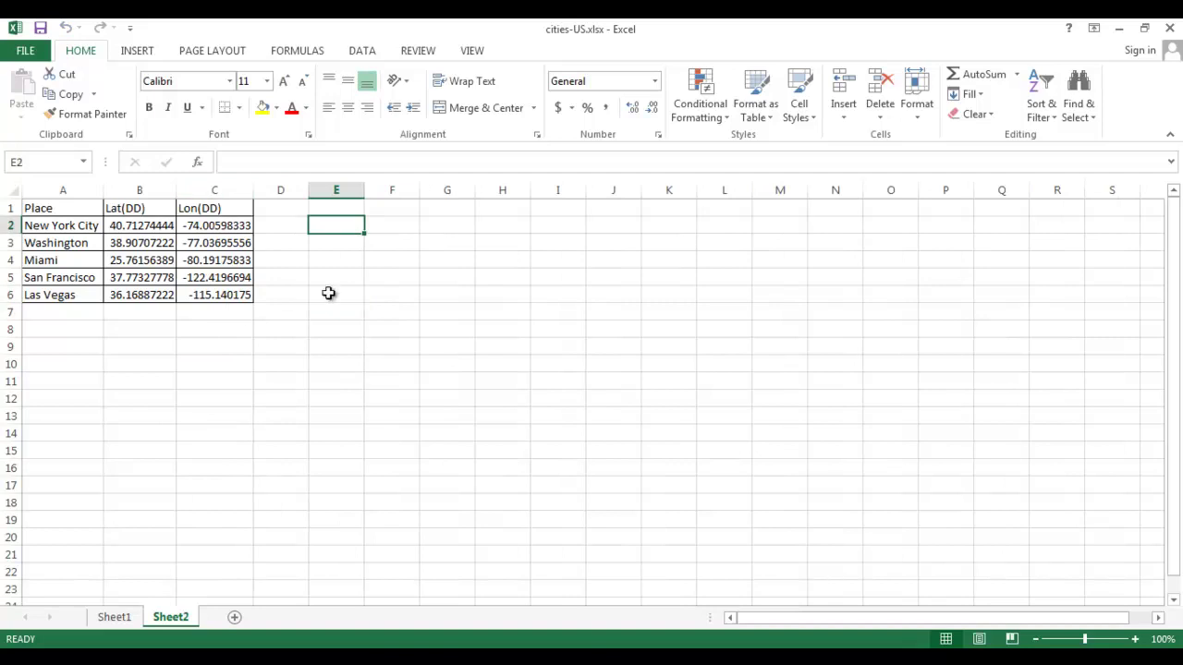
Save the workbook in the Data folder as Excel 97-2003 cities-US.xls, then return to ArcMap.
left_click(26, 50)
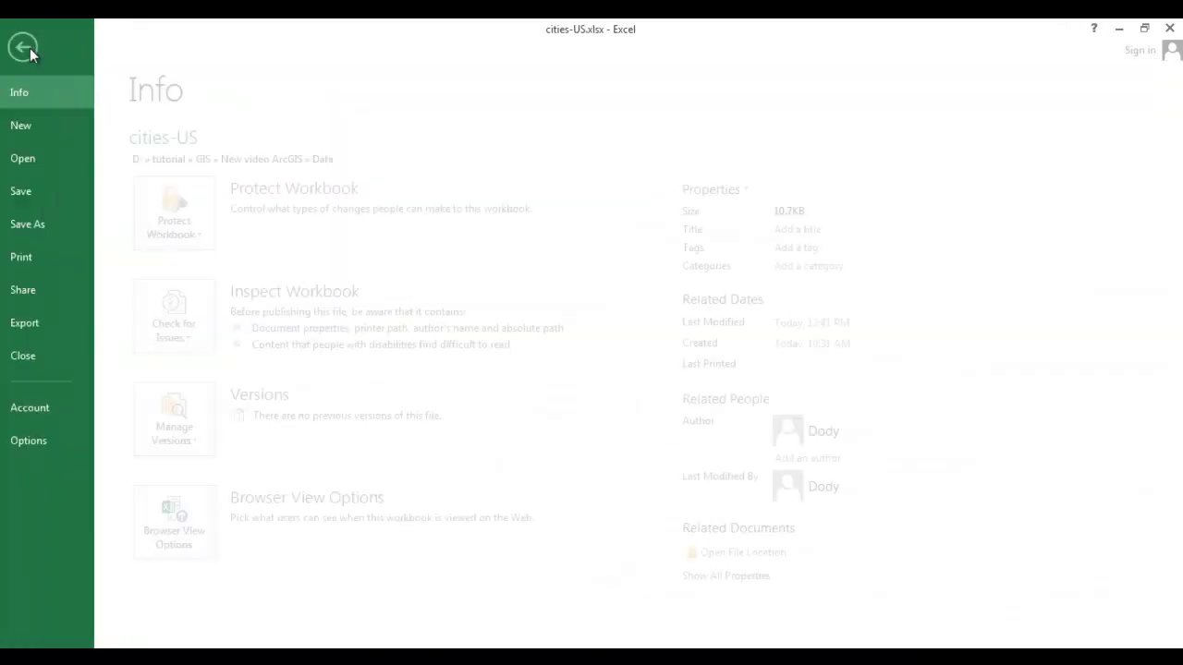
left_click(53, 222)
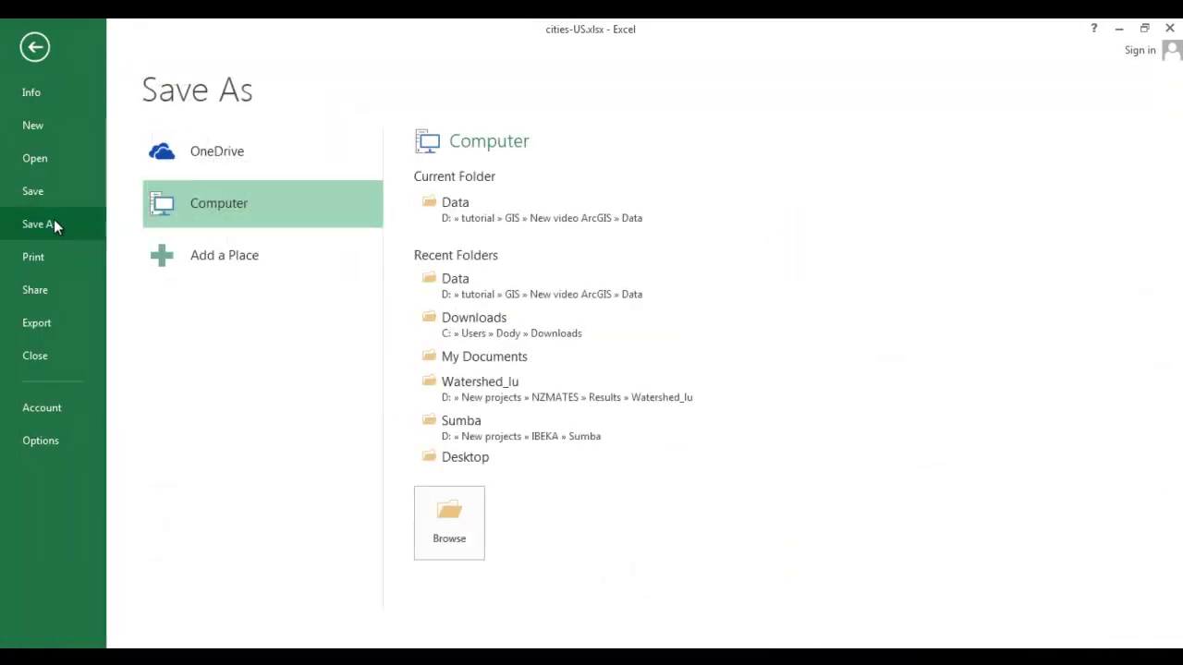
left_click(554, 222)
left_click(231, 337)
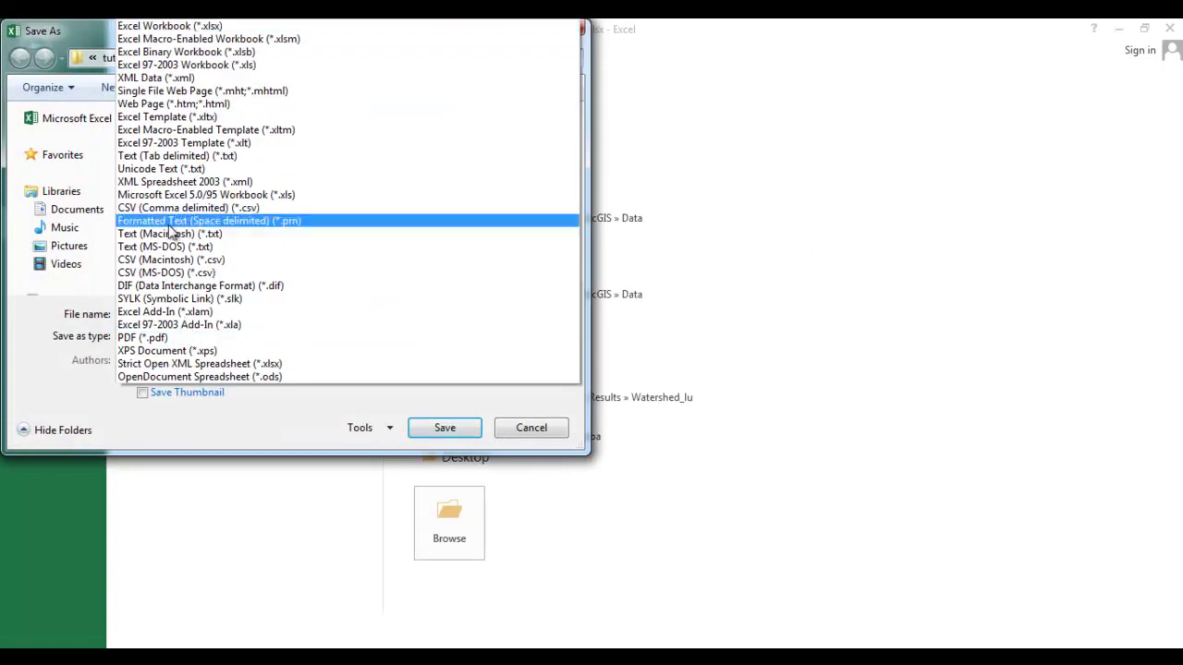
left_click(185, 65)
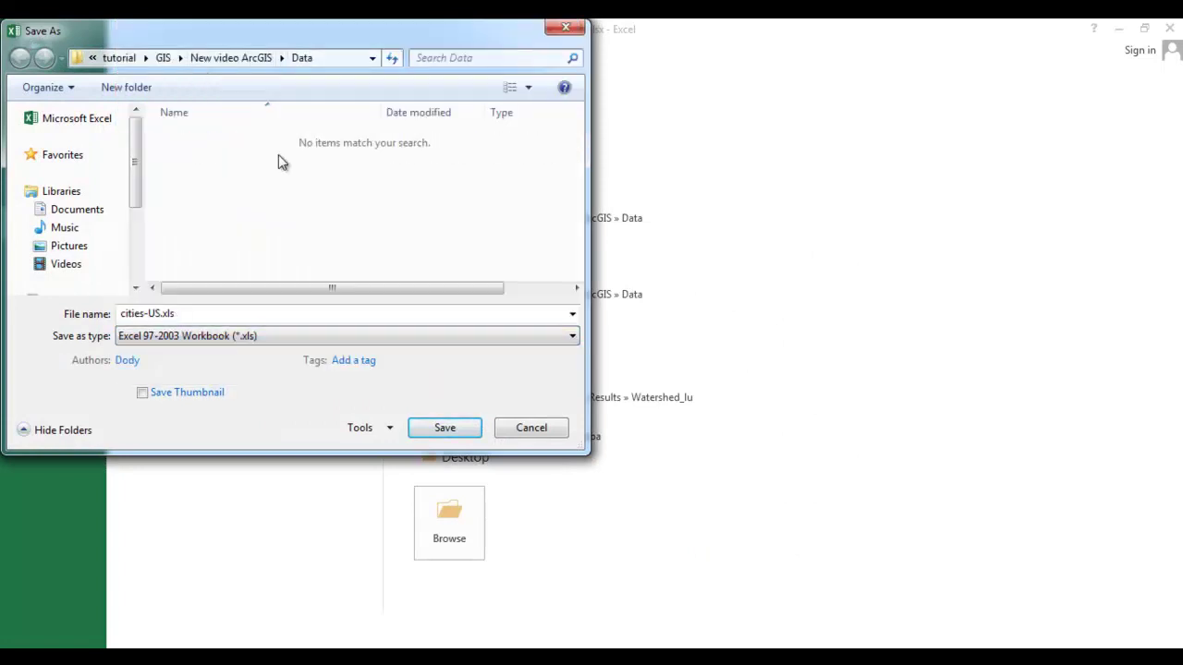
left_click(444, 428)
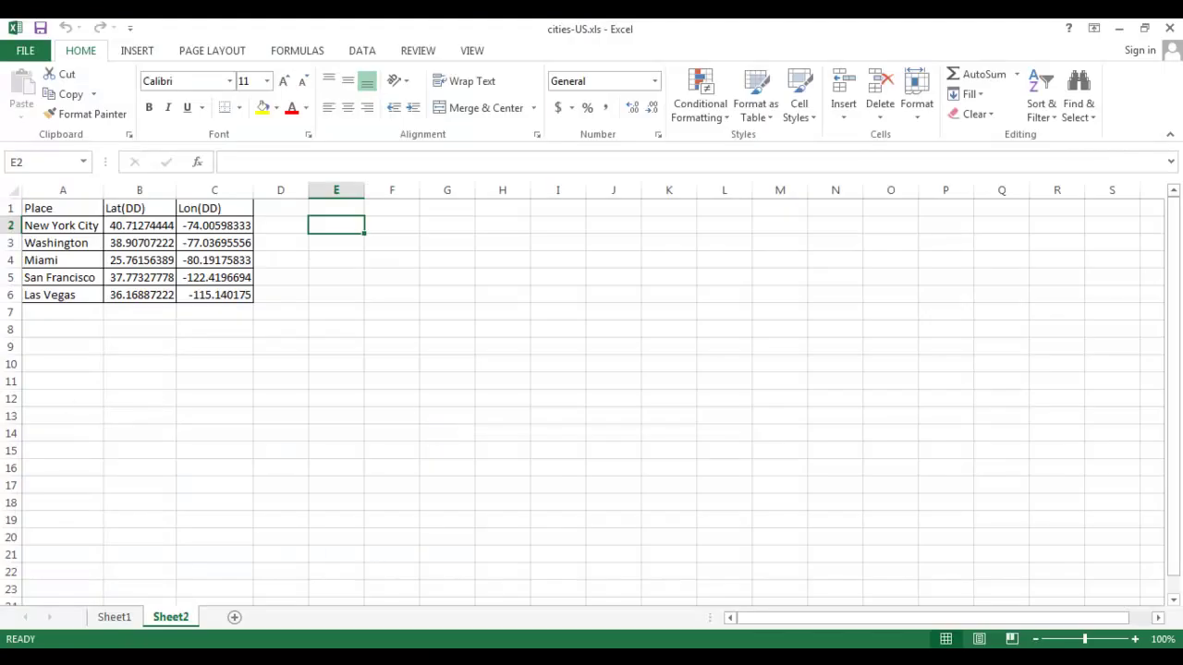
left_click(343, 578)
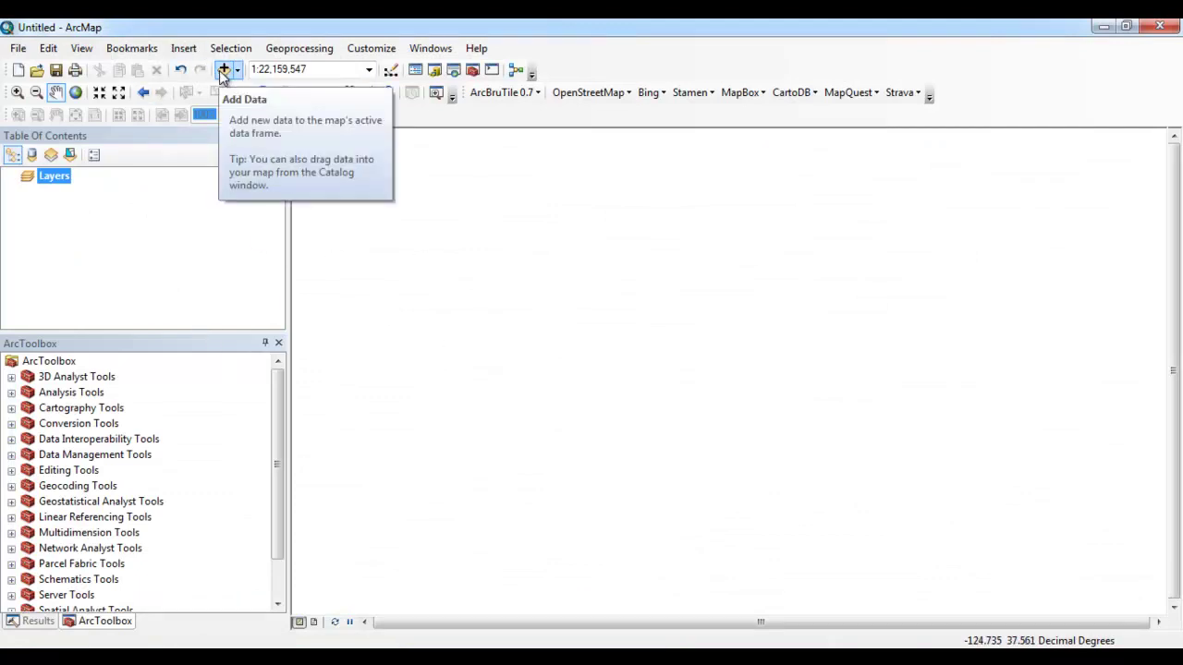
Add the Sheet2$ table from Data\cities-US.xls to the ArcMap table of contents.
left_click(222, 71)
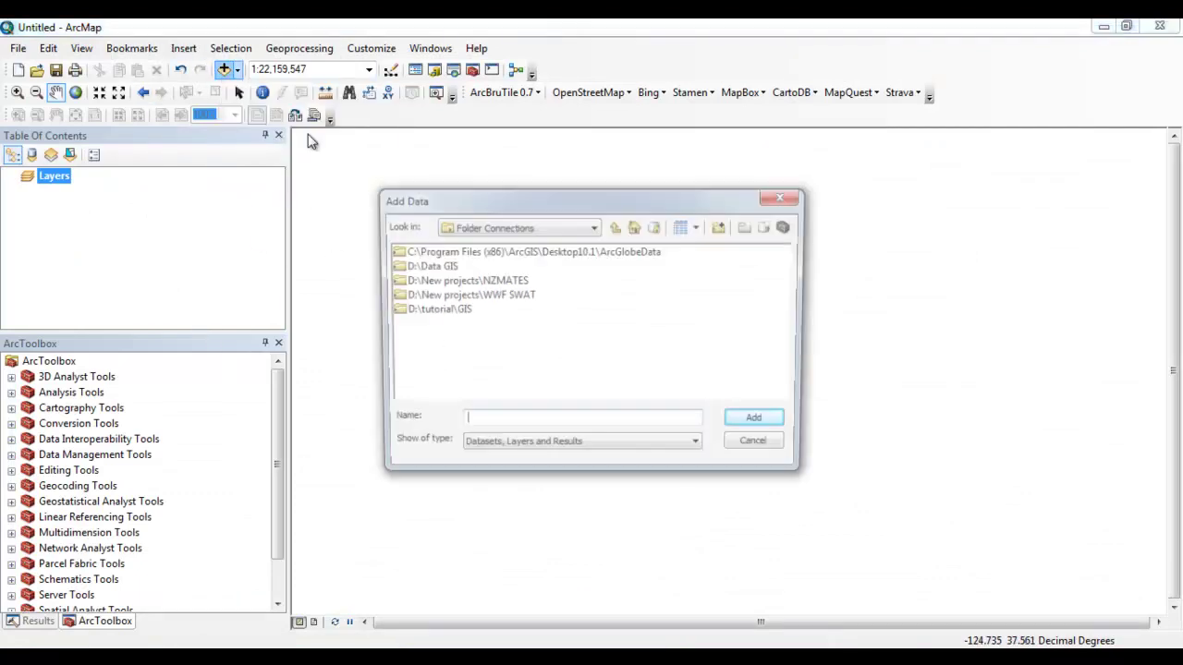
double_click(431, 313)
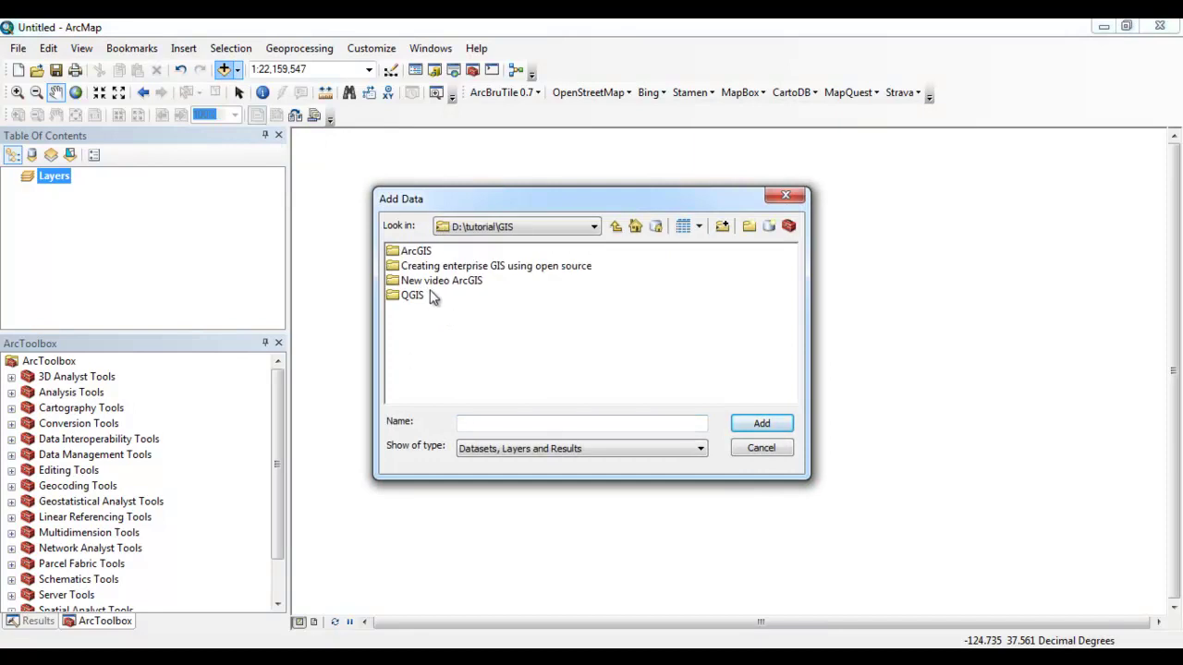
left_click(444, 283)
double_click(445, 284)
double_click(415, 252)
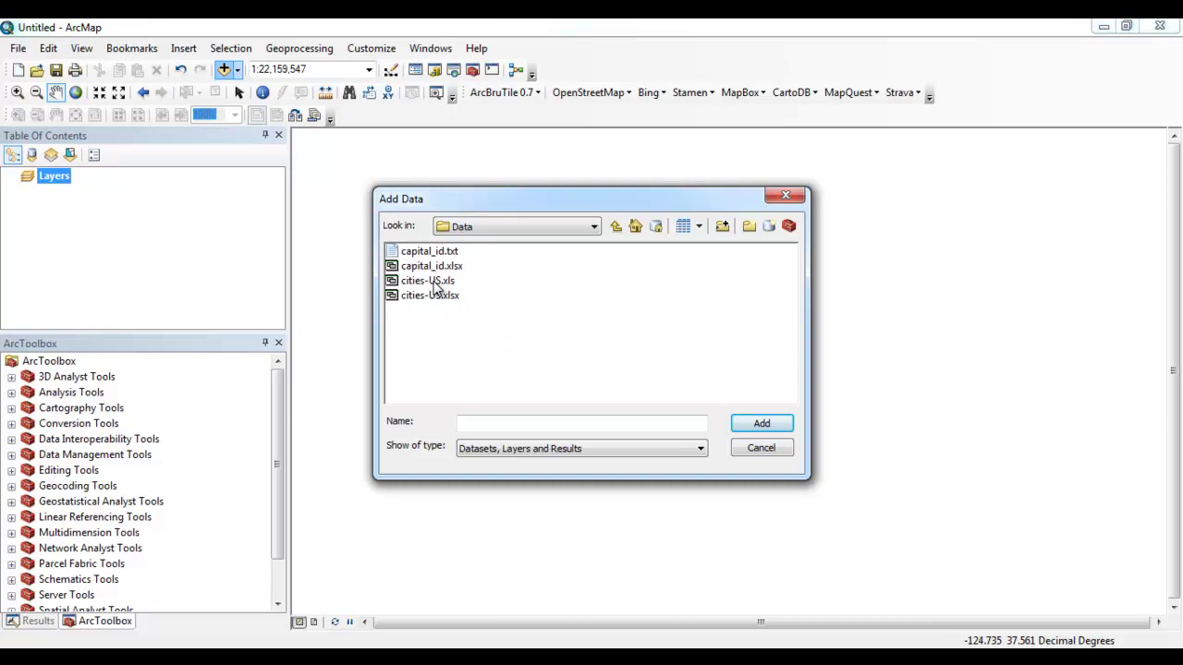
double_click(435, 281)
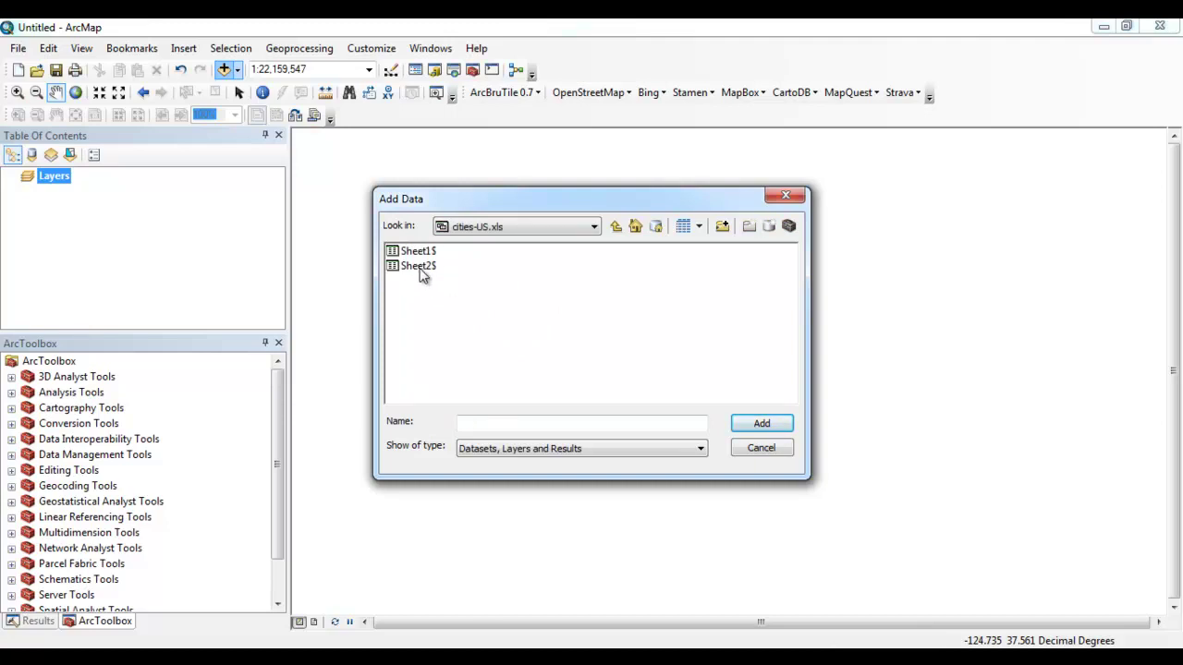
left_click(420, 268)
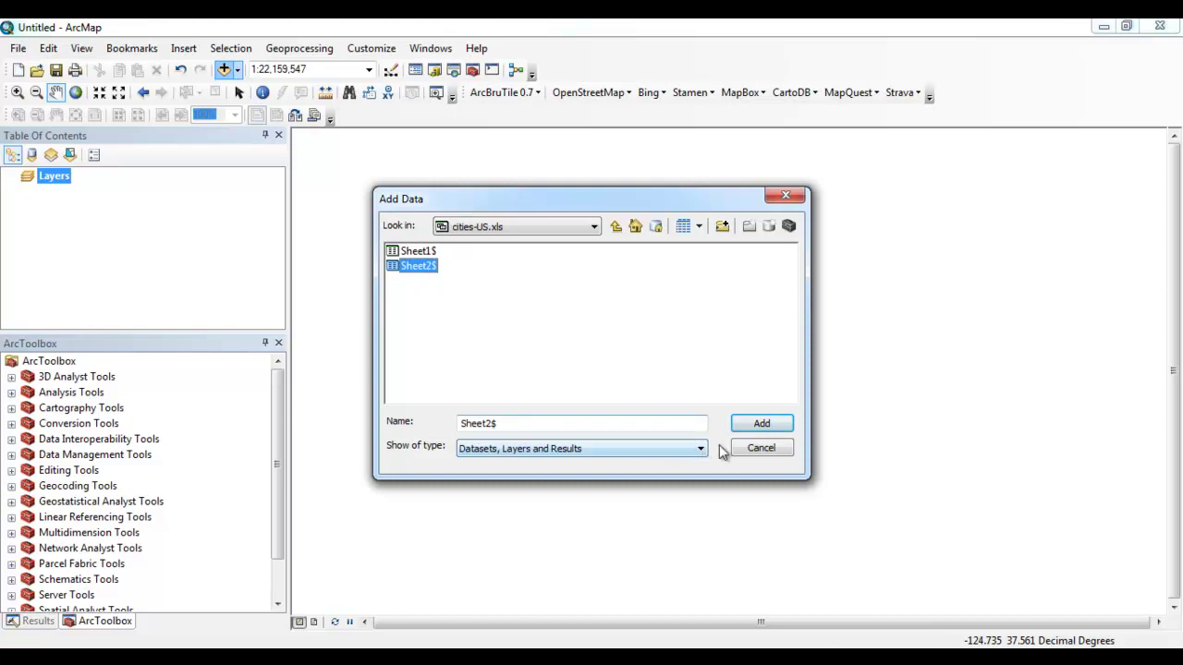
left_click(760, 423)
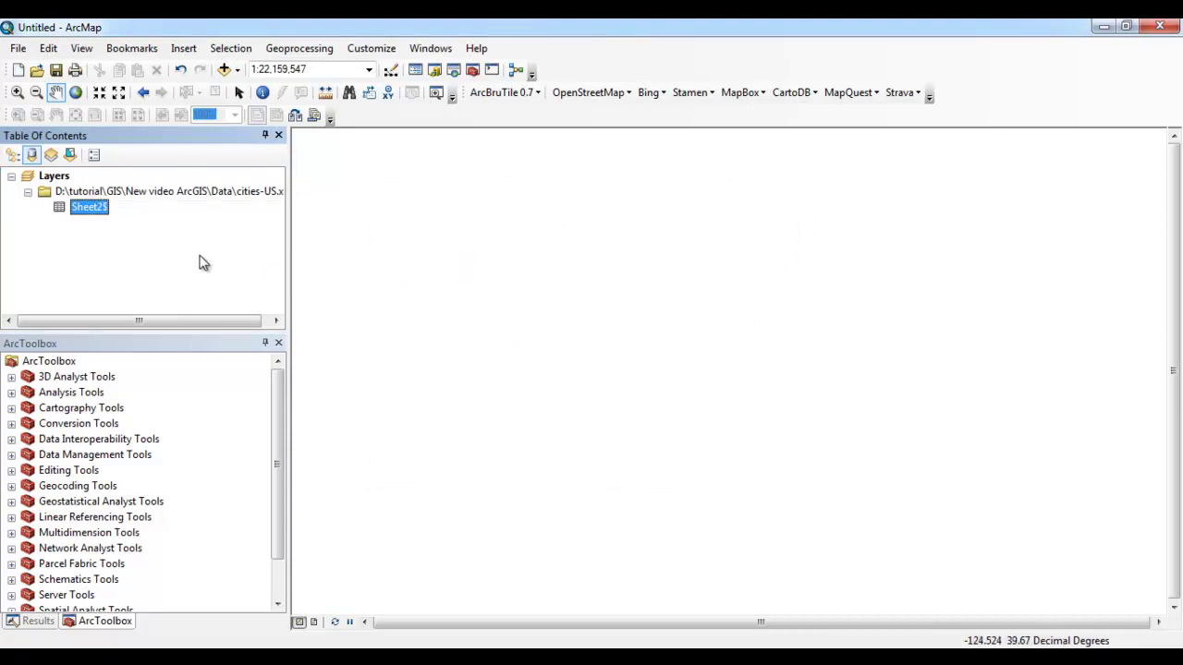
Display Sheet2$ XY data from Lon(DD) and Lat(DD) as points in WGS 1984.
right_click(96, 210)
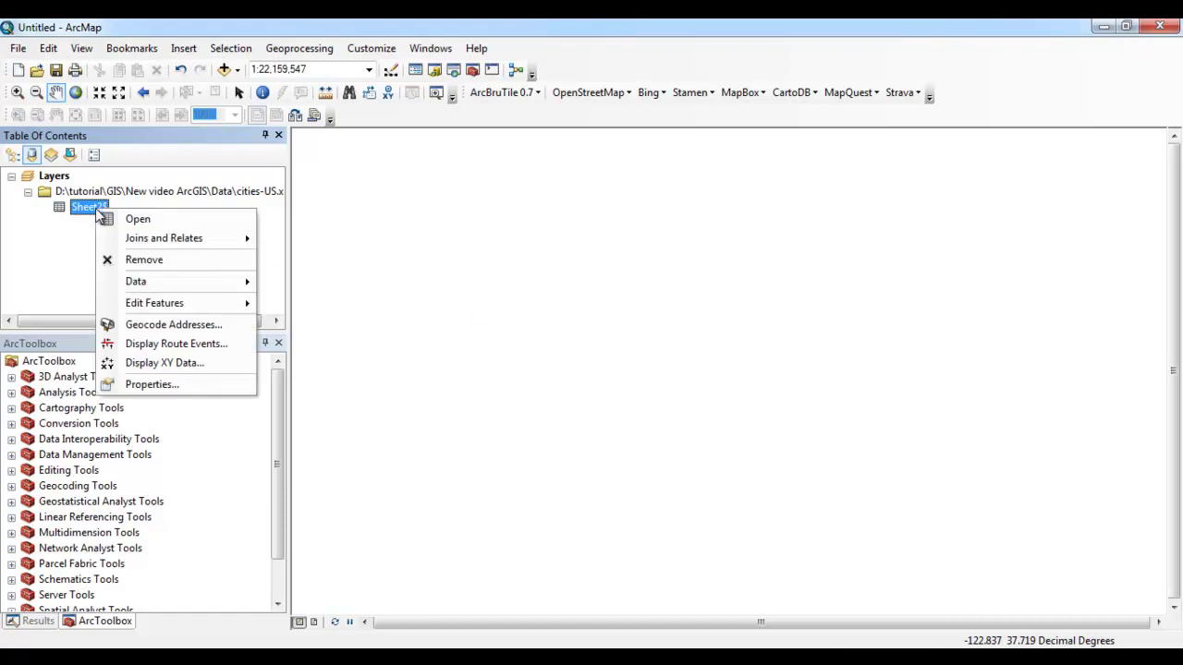
left_click(197, 364)
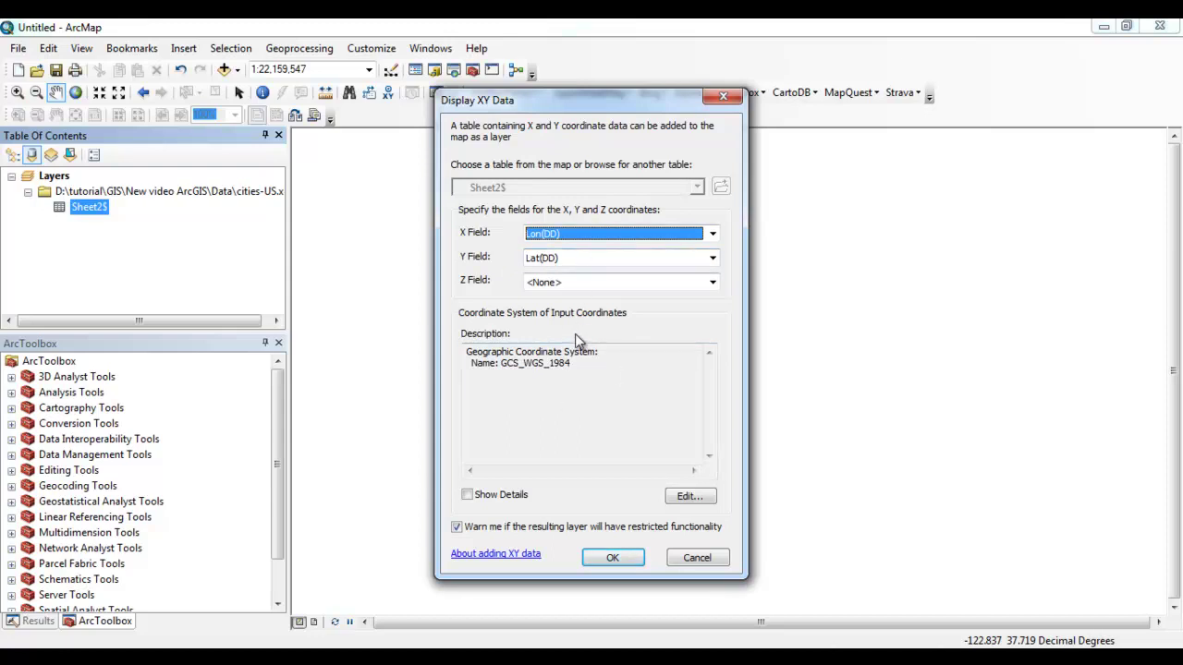
left_click(689, 495)
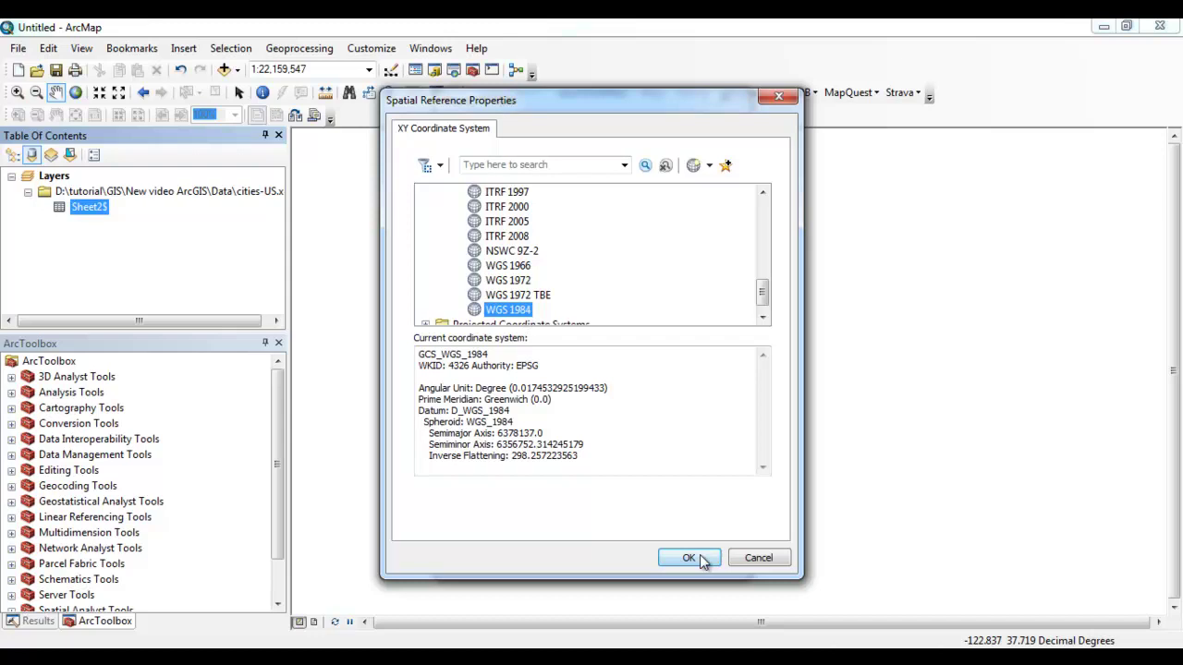
left_click(679, 560)
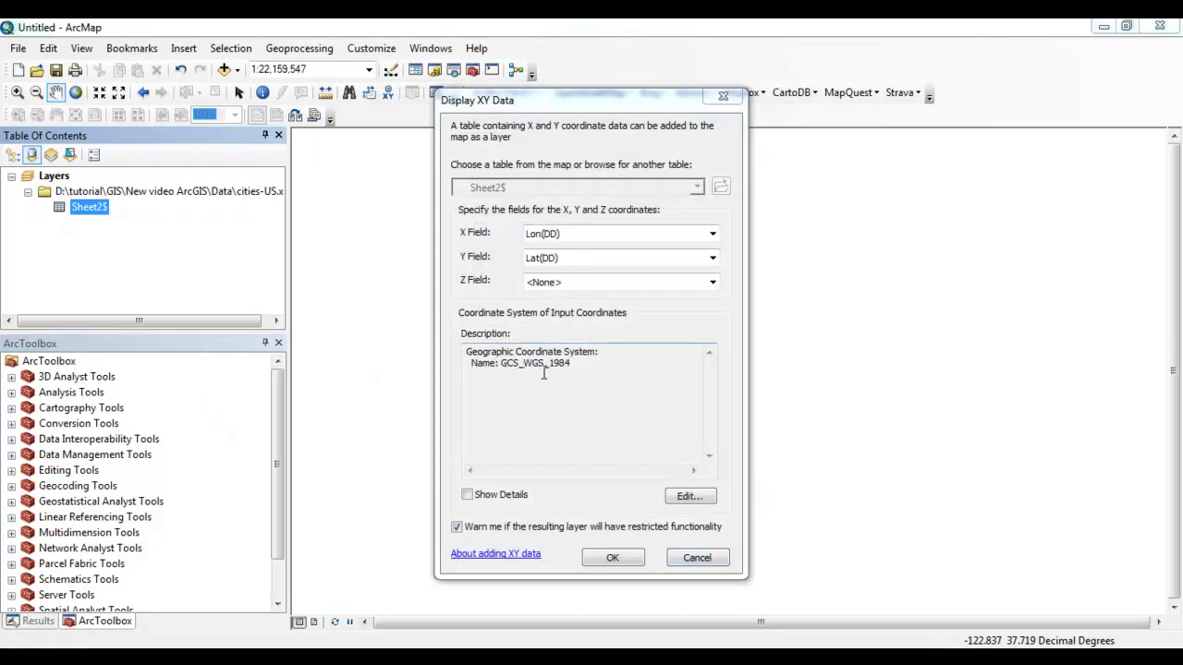
left_click(615, 555)
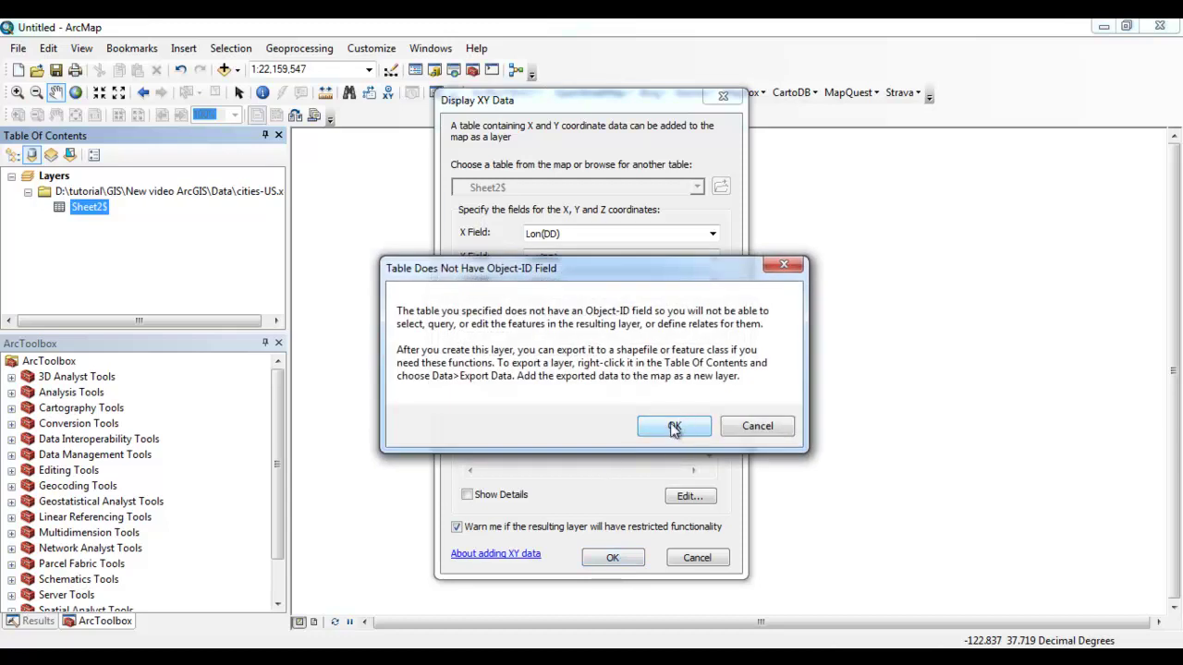
left_click(674, 427)
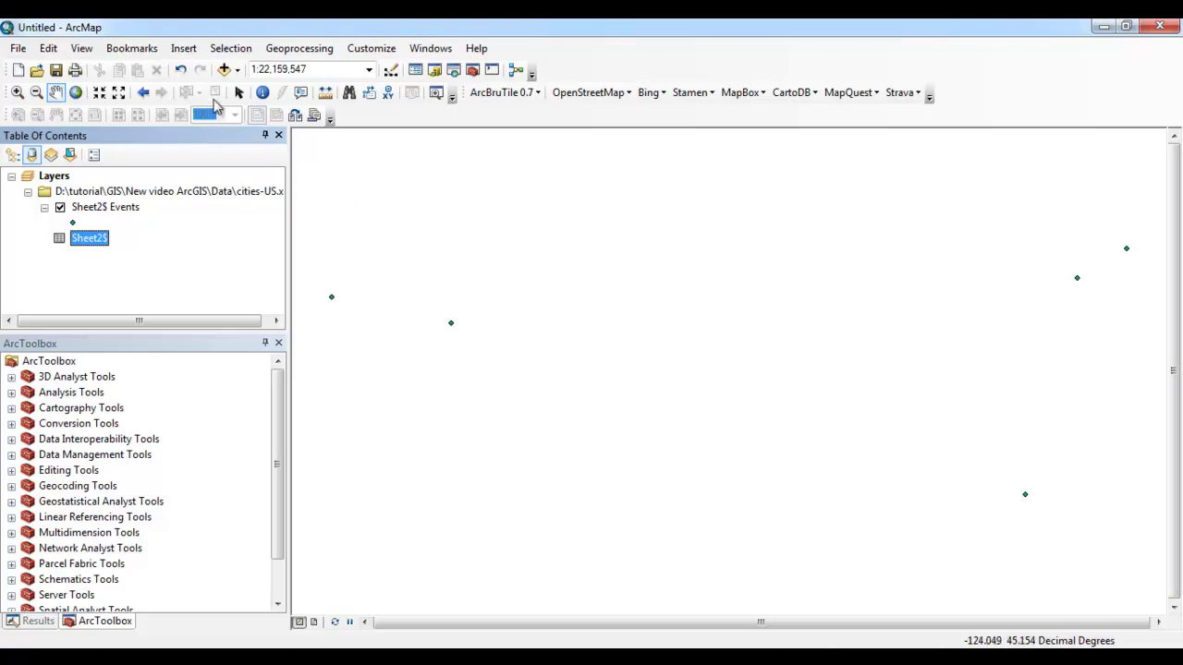
Add World Image.lyr from ArcGlobeData and center the United States in the view.
left_click(224, 71)
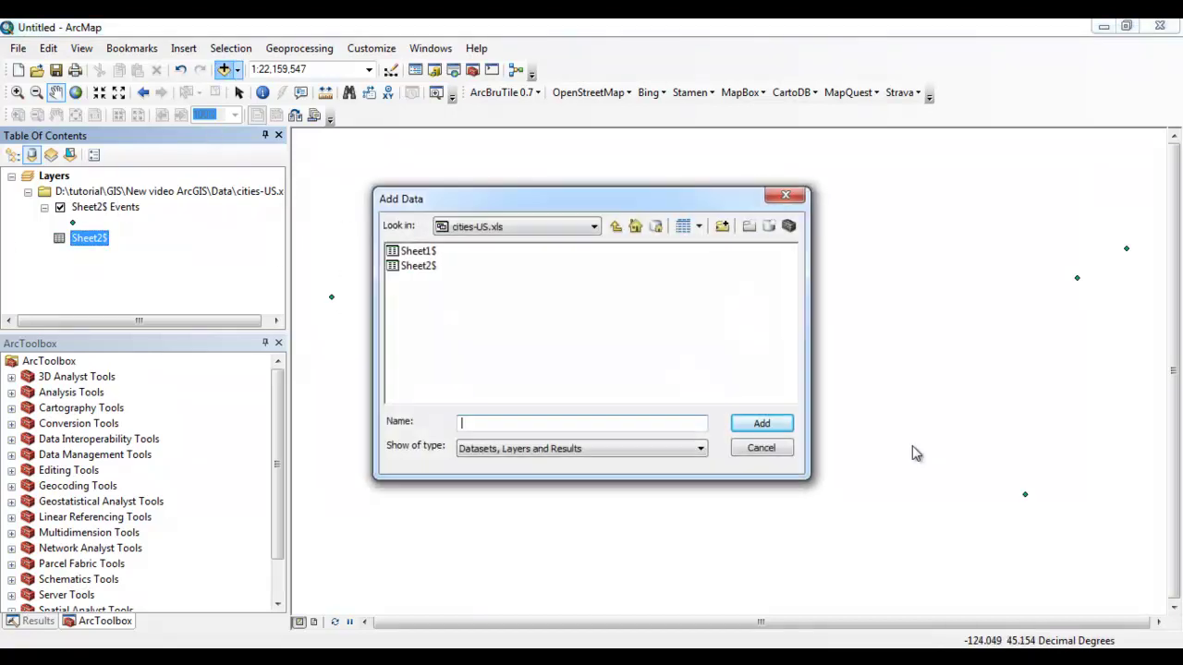
left_click(616, 228)
left_click(616, 228)
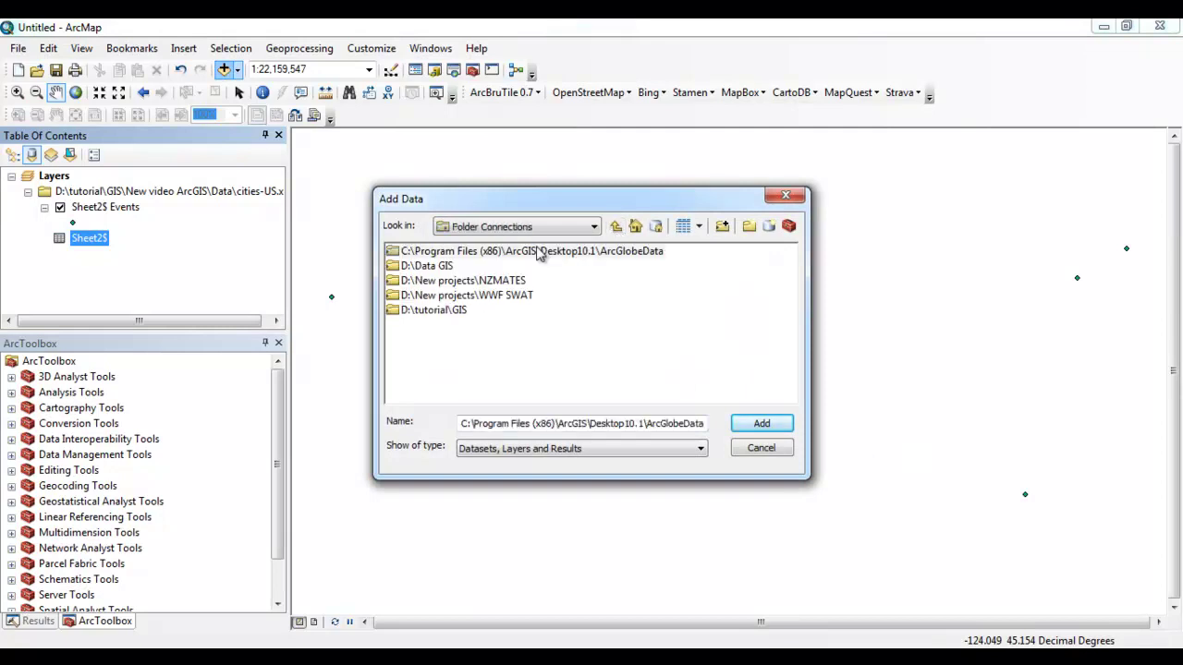
double_click(550, 254)
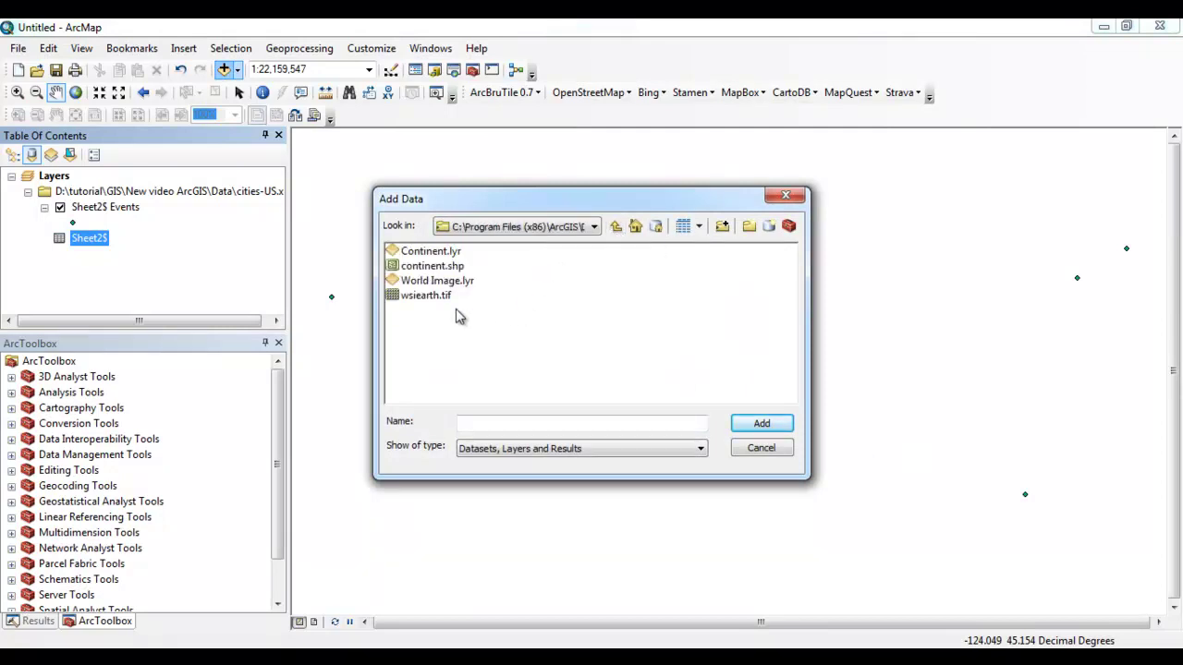
left_click(452, 282)
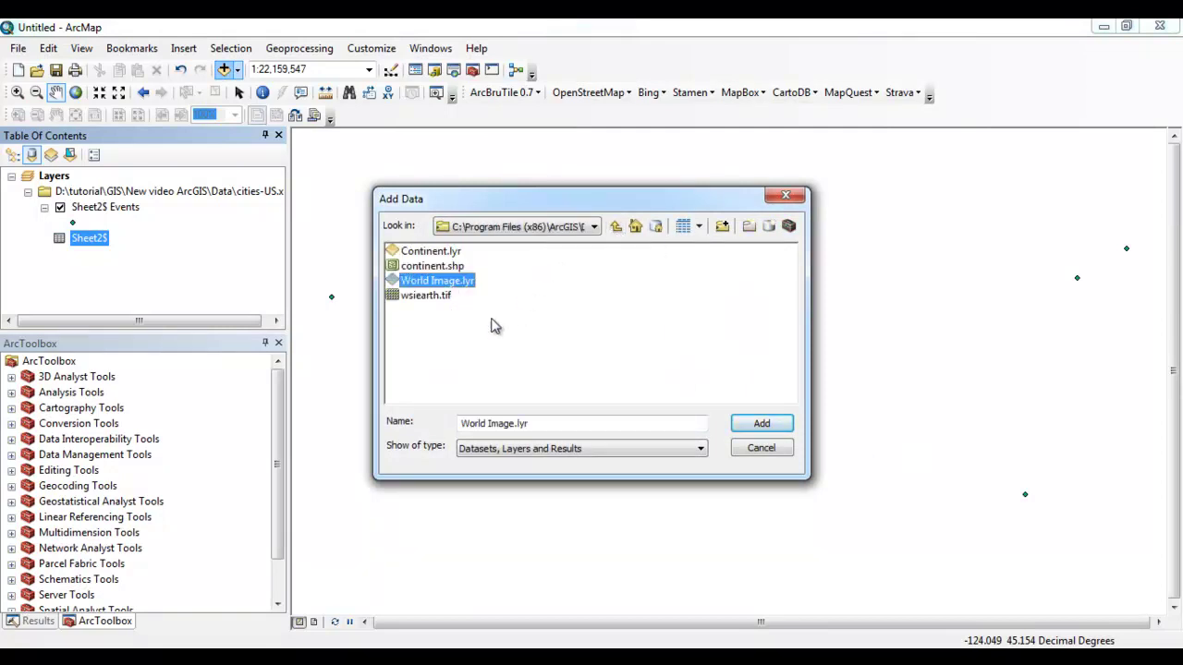
left_click(759, 425)
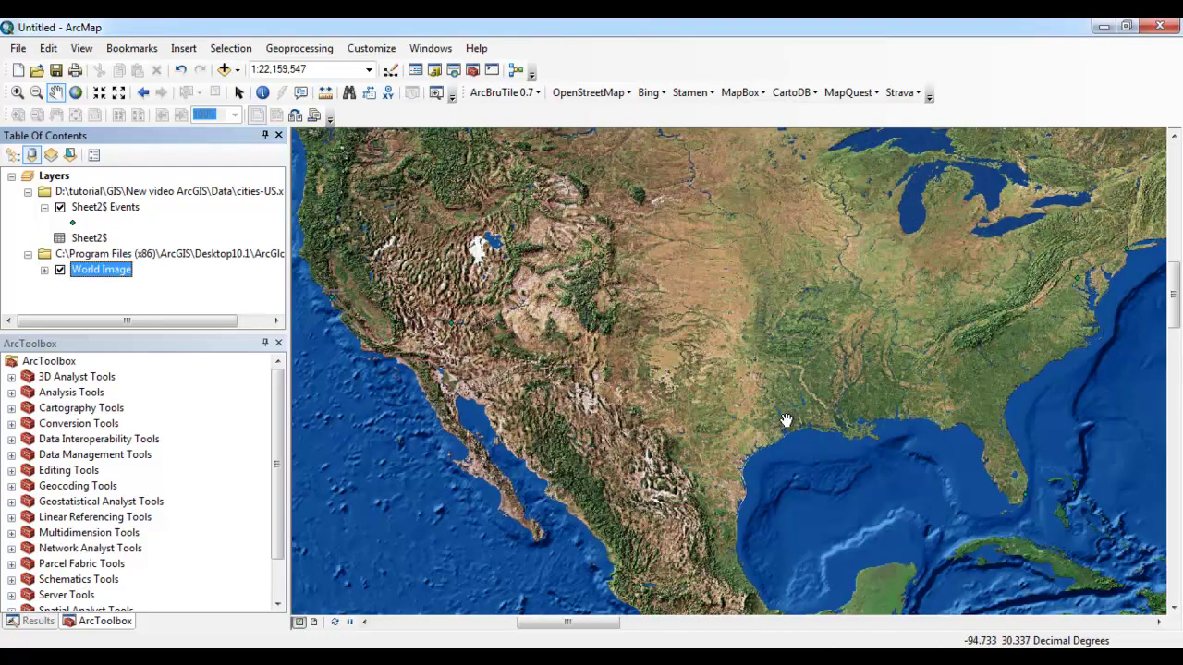
mouse_move(647, 274)
left_mouse_down()
mouse_move(621, 370)
mouse_move(638, 365)
left_mouse_up()
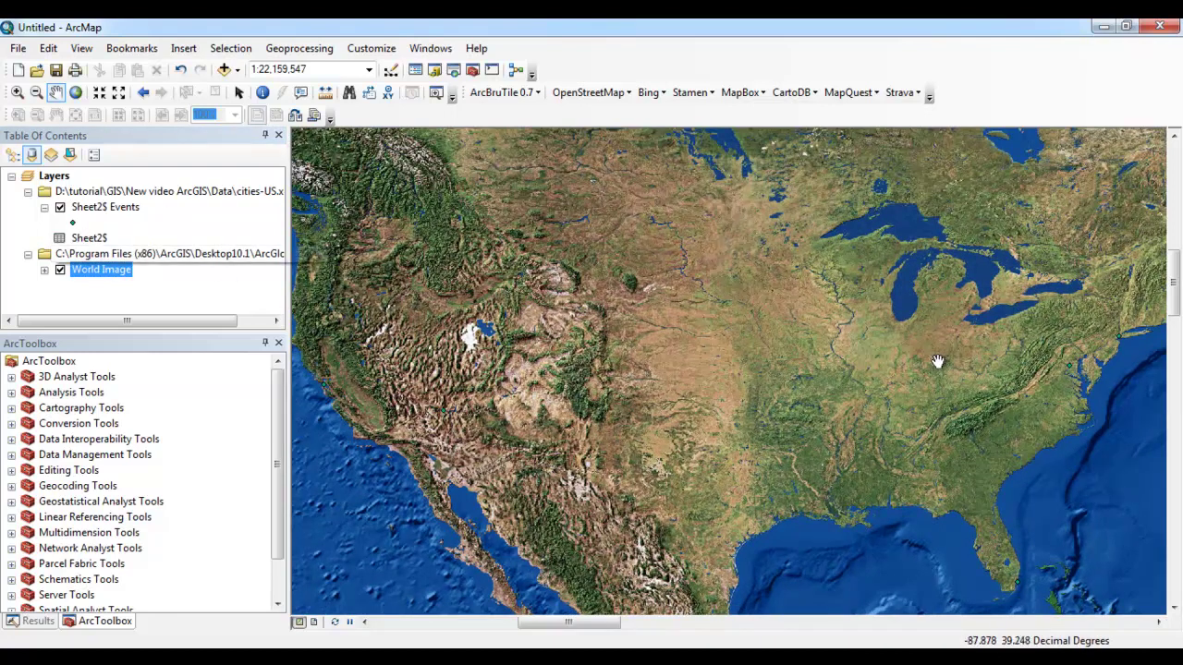
Change the Sheet2$ Events point symbol to the green Circle 3 marker.
left_click(72, 224)
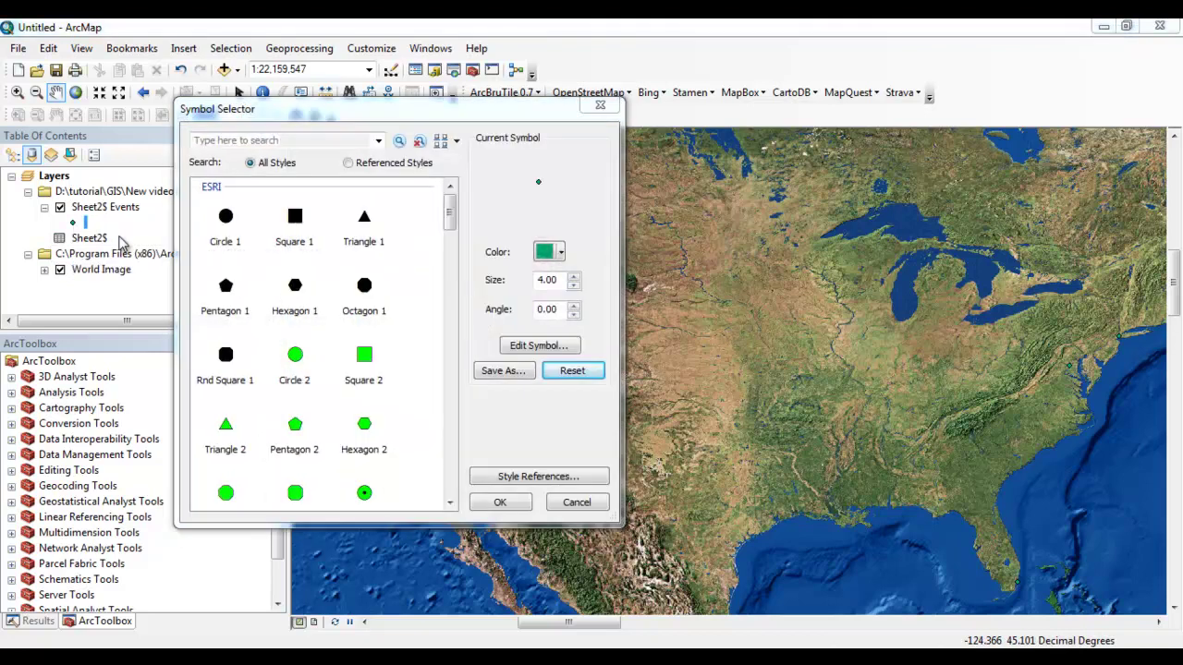
left_click_drag(449, 213, 449, 231)
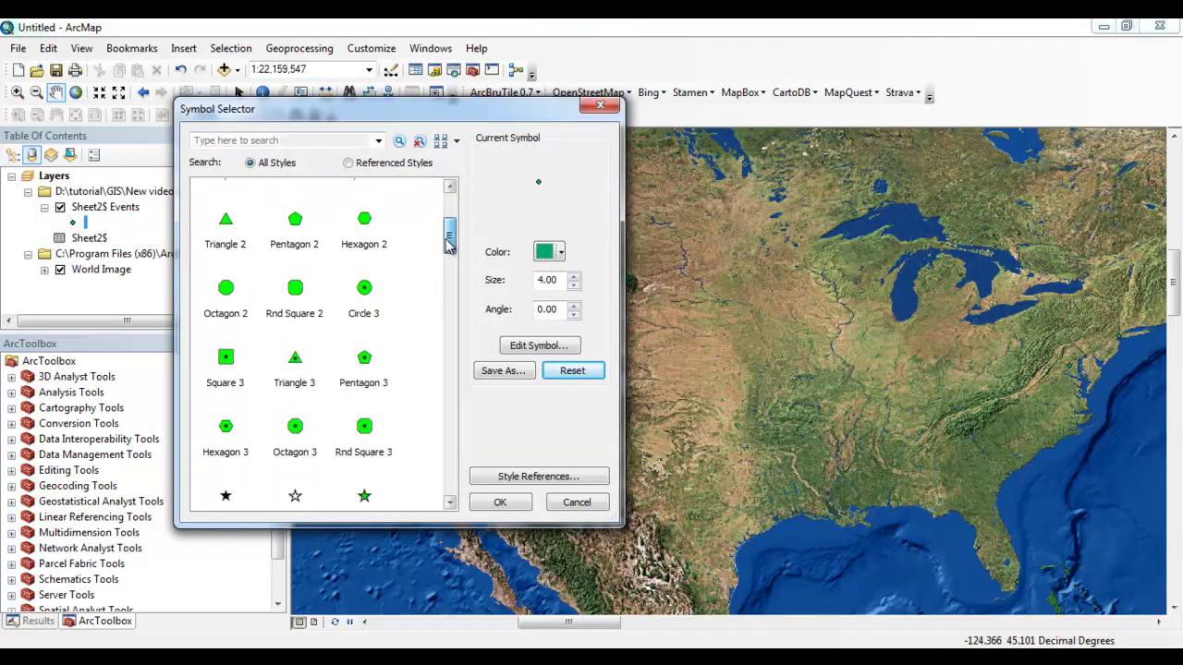
left_click(369, 336)
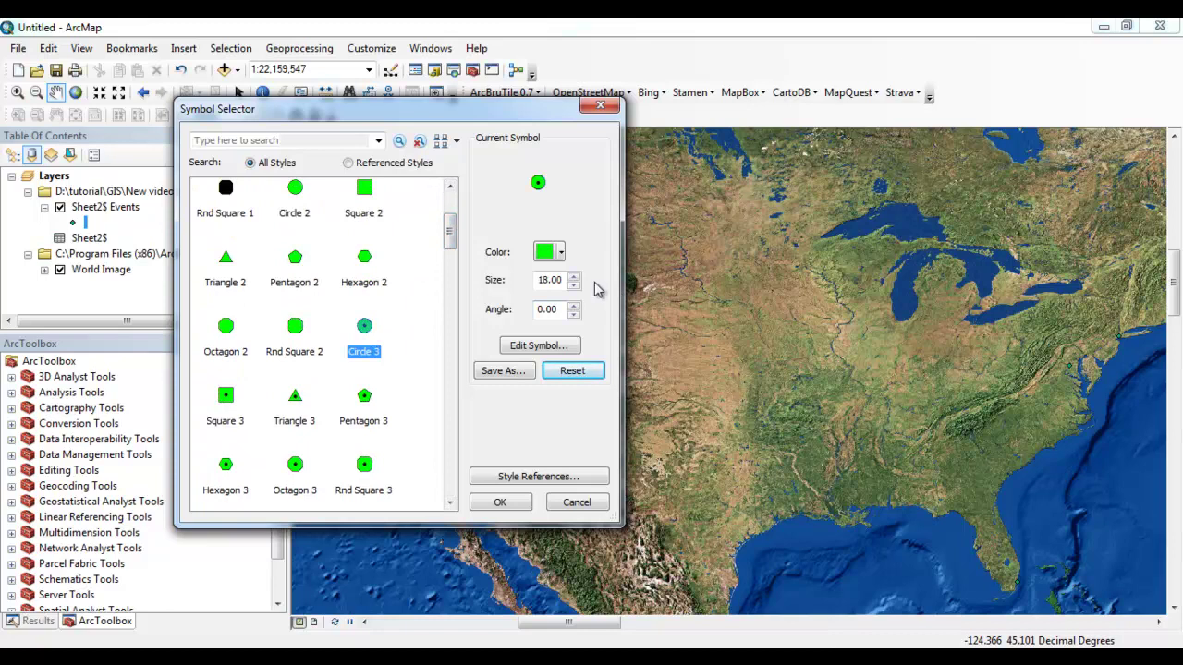
left_click(499, 503)
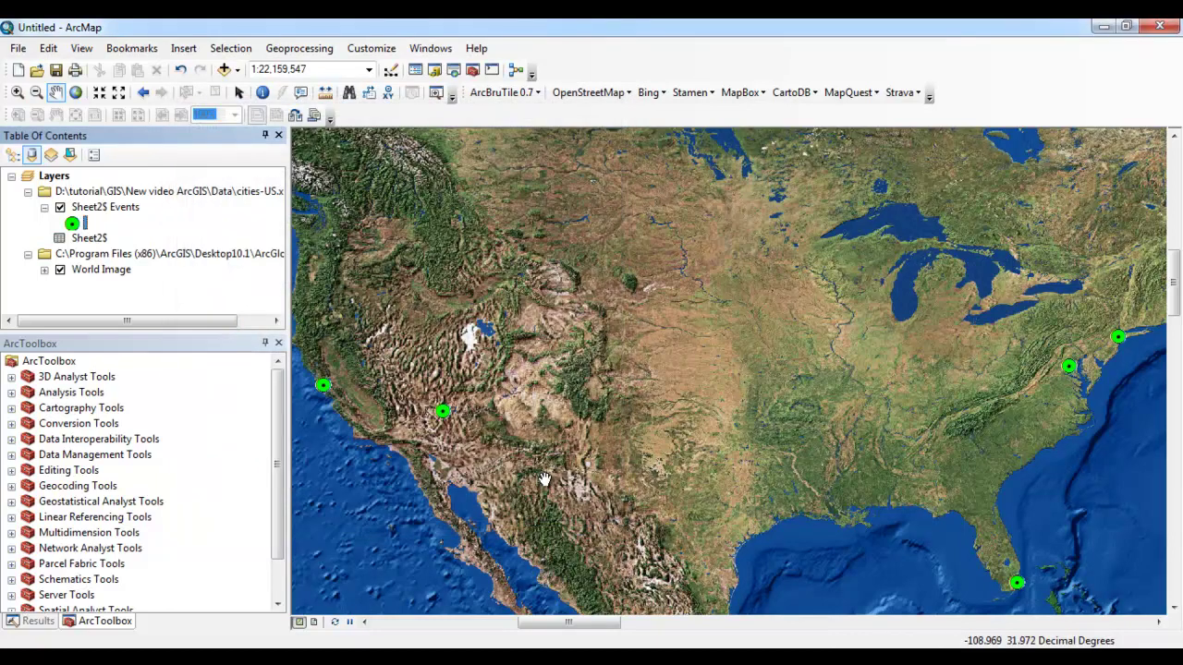
left_click_drag(564, 386, 561, 348)
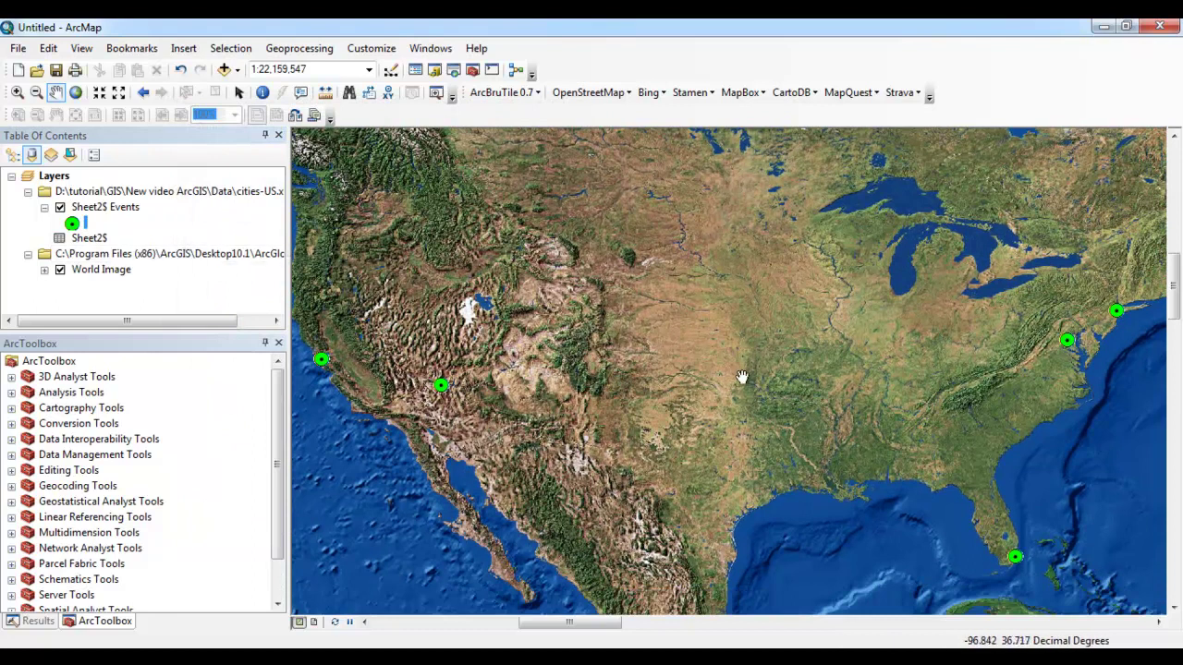
Turn on place-name labels for the city points and set their size to 14.
right_click(104, 210)
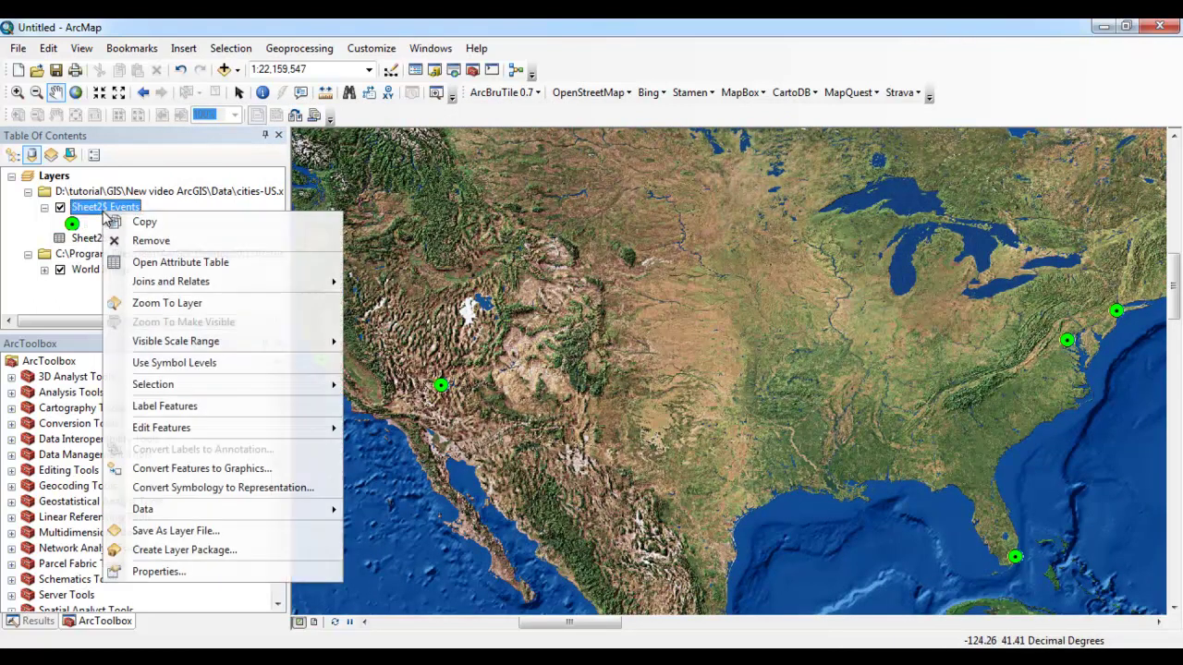
left_click(167, 408)
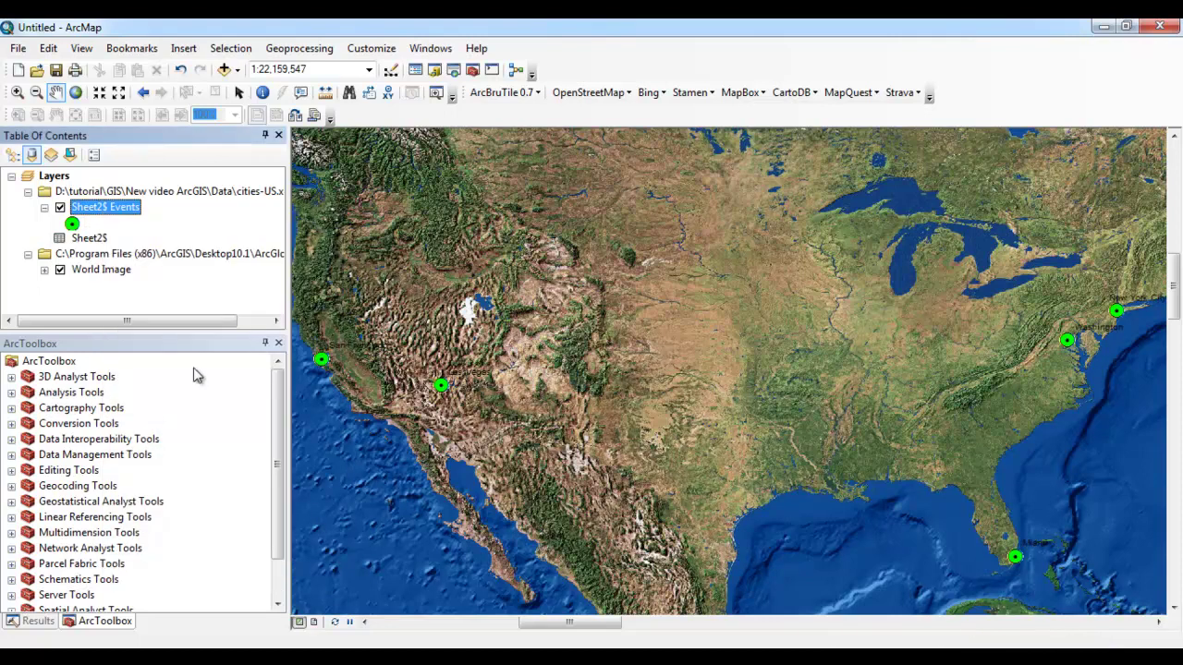
double_click(119, 214)
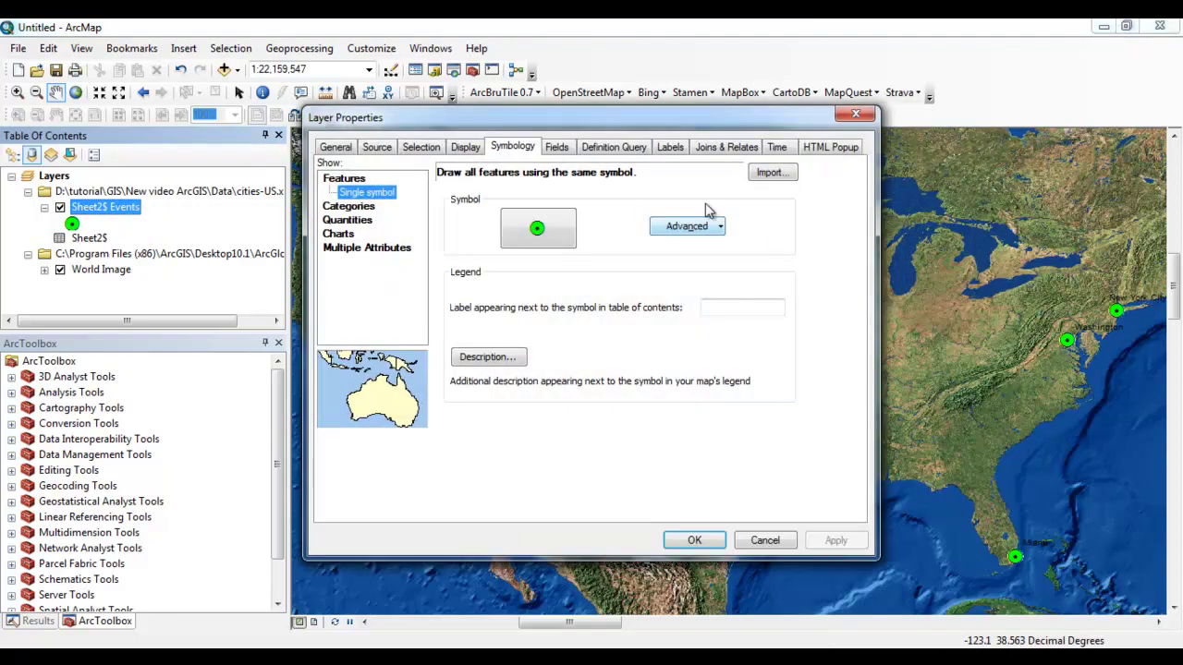
left_click(672, 149)
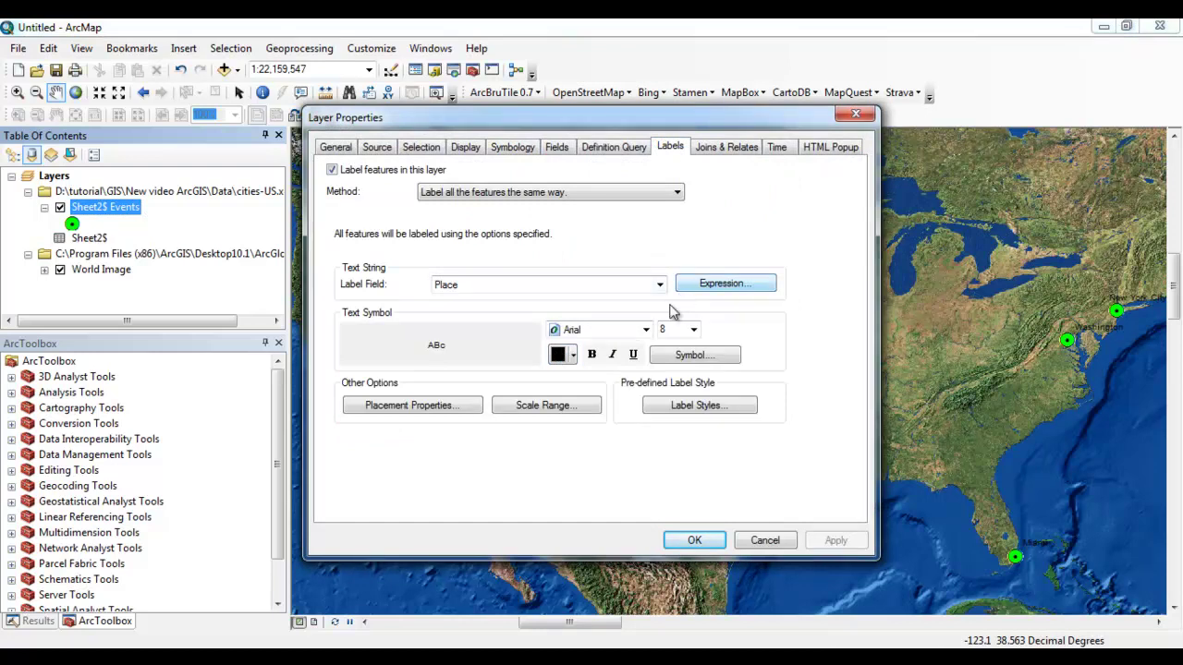
left_click(694, 329)
left_click(680, 412)
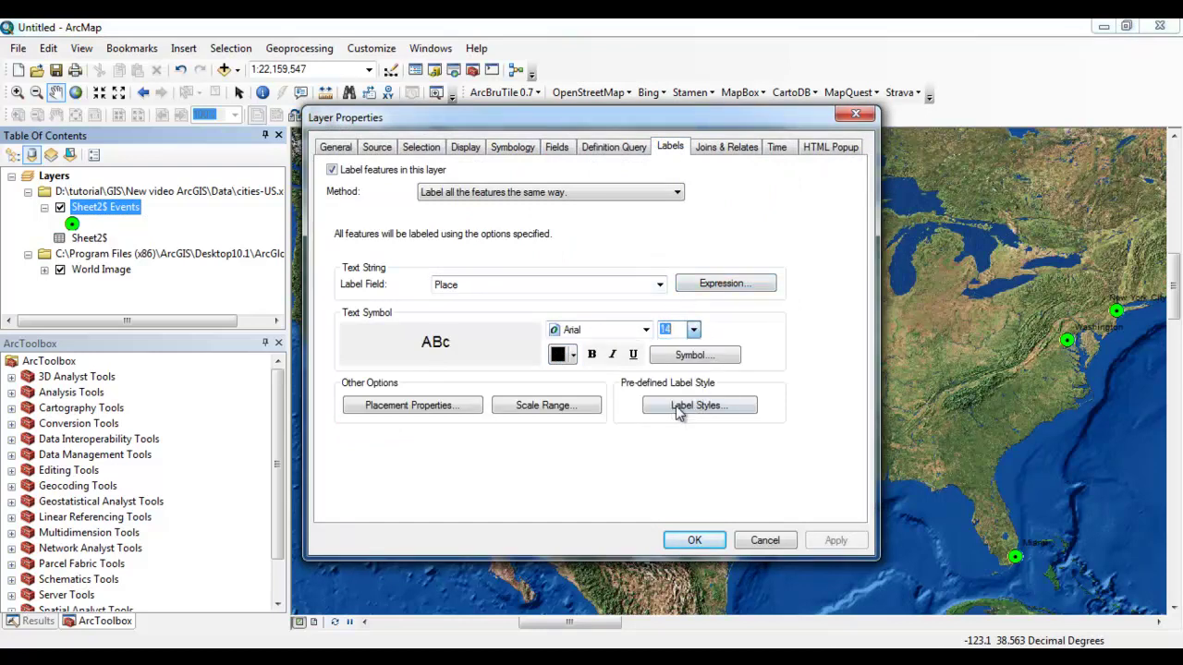
Give the label text a halo mask and apply the label settings.
left_click(682, 356)
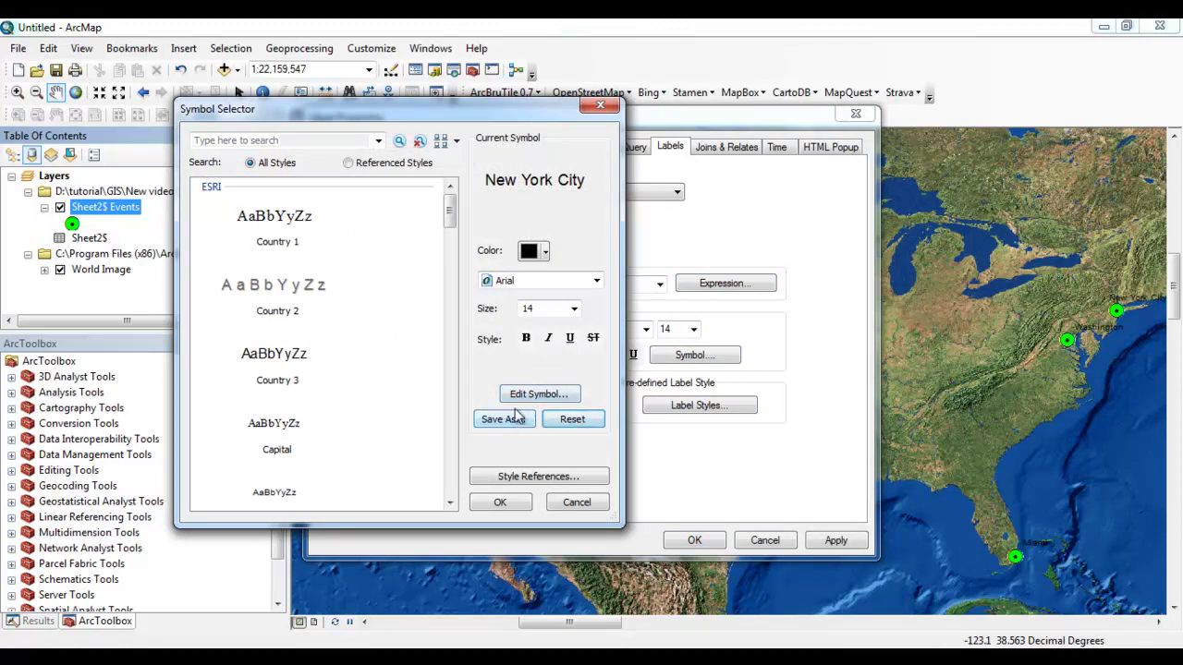
left_click(540, 395)
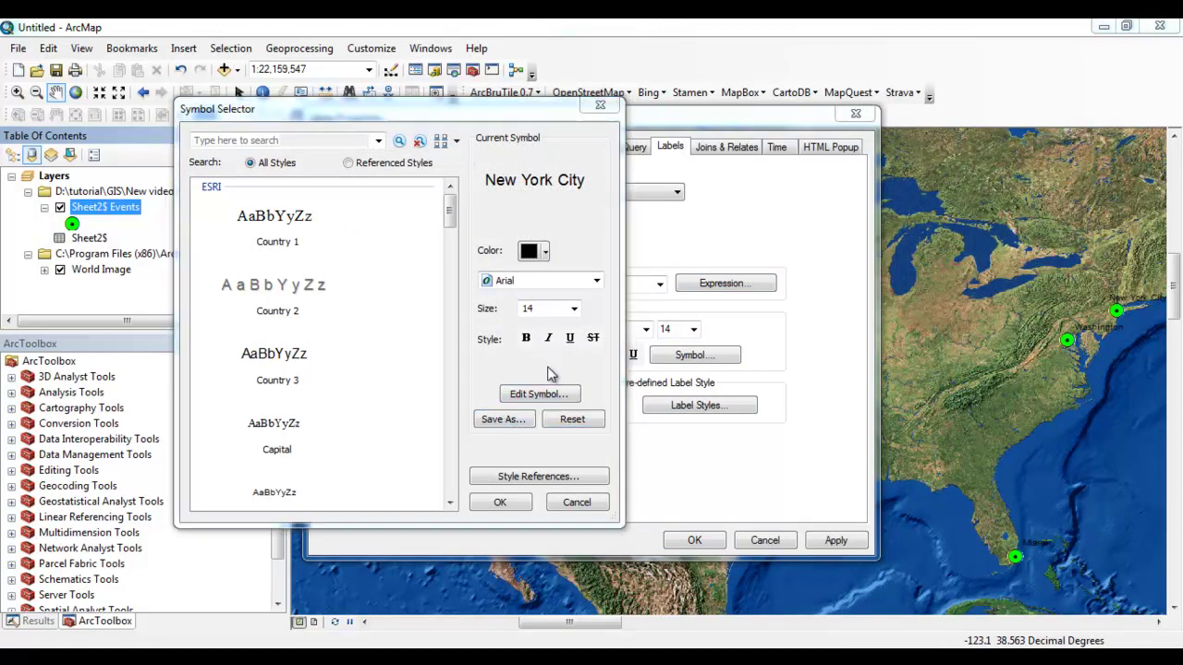
left_click(544, 190)
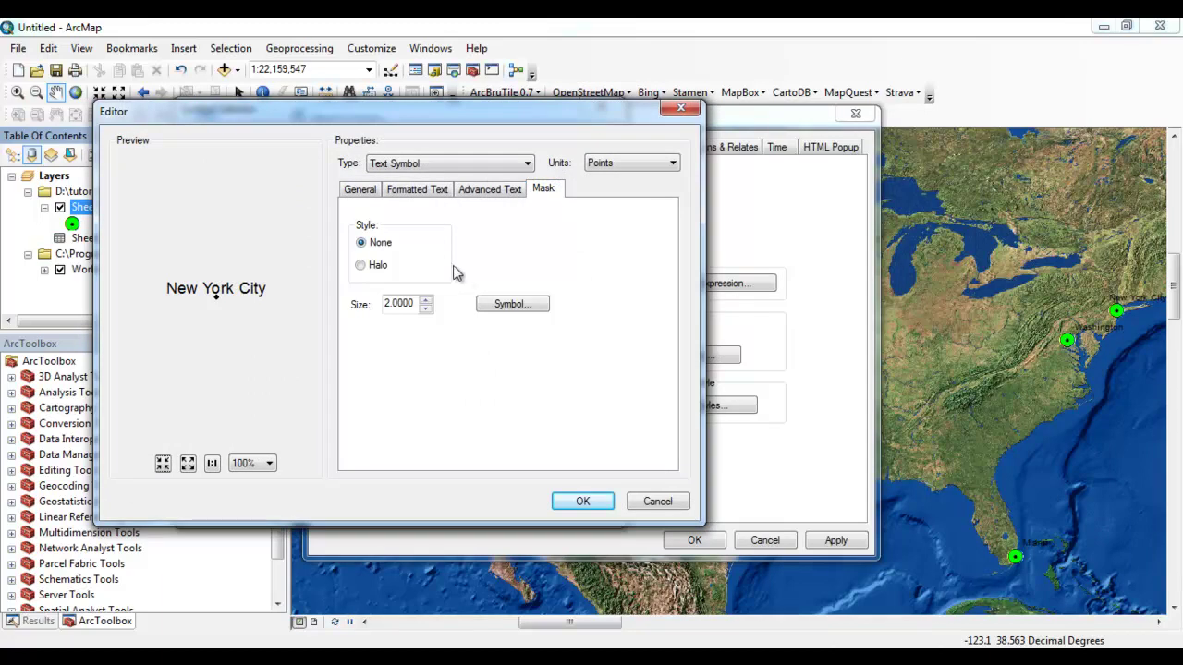
left_click(372, 270)
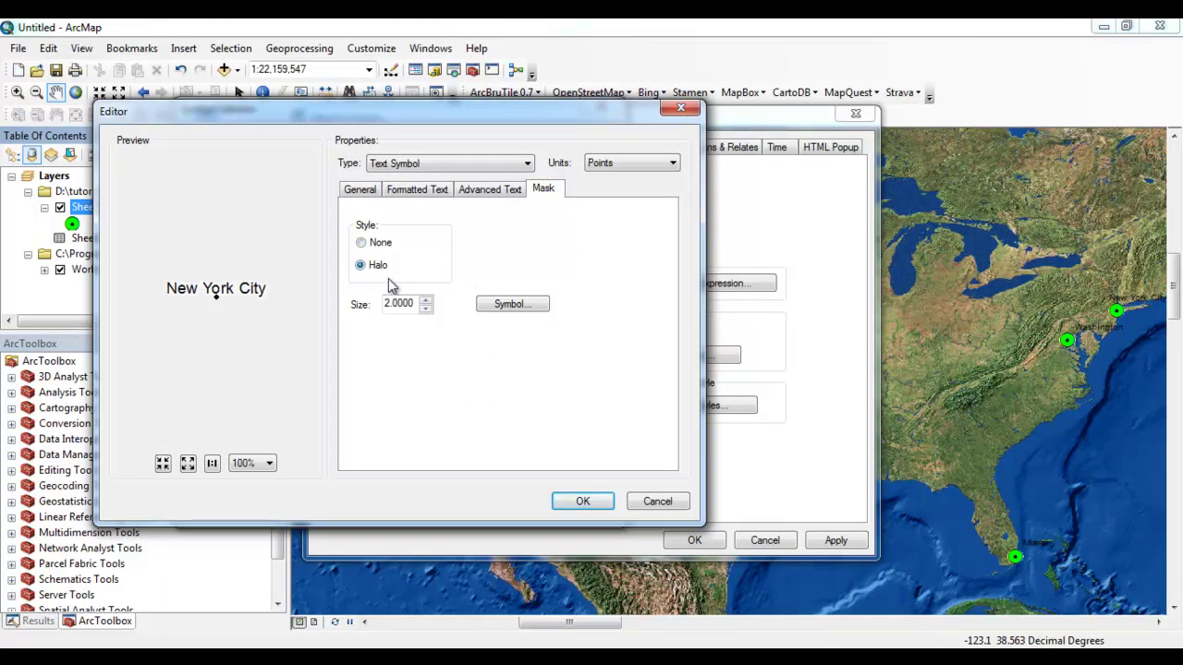
left_click(583, 502)
left_click(500, 503)
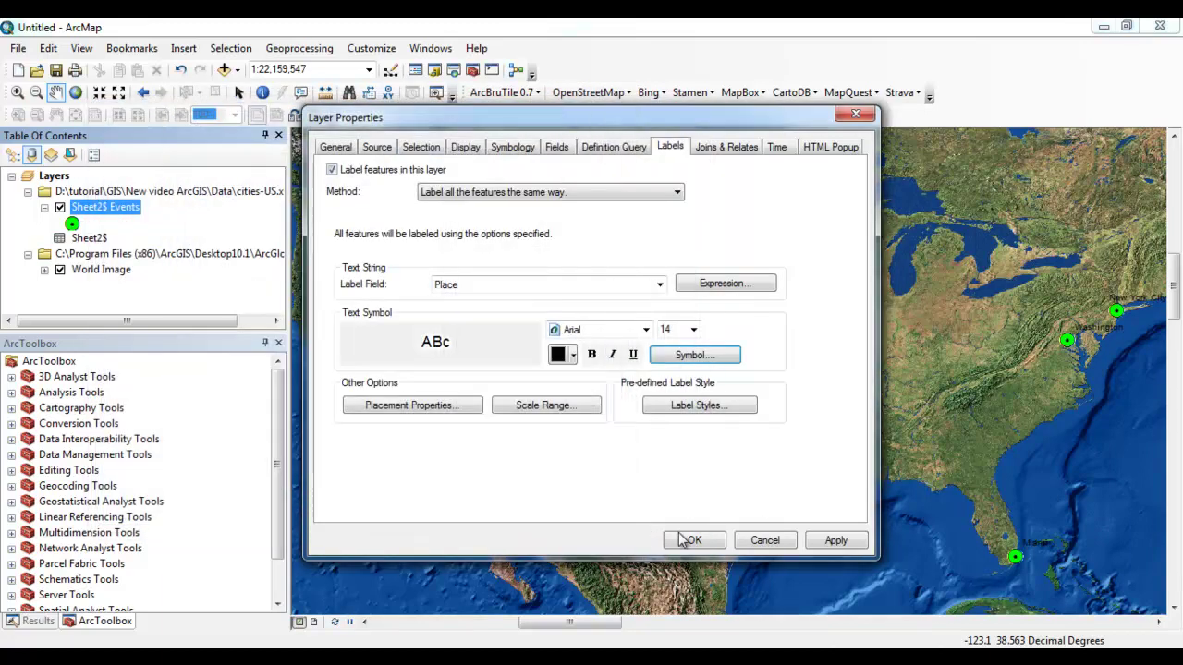
left_click(836, 543)
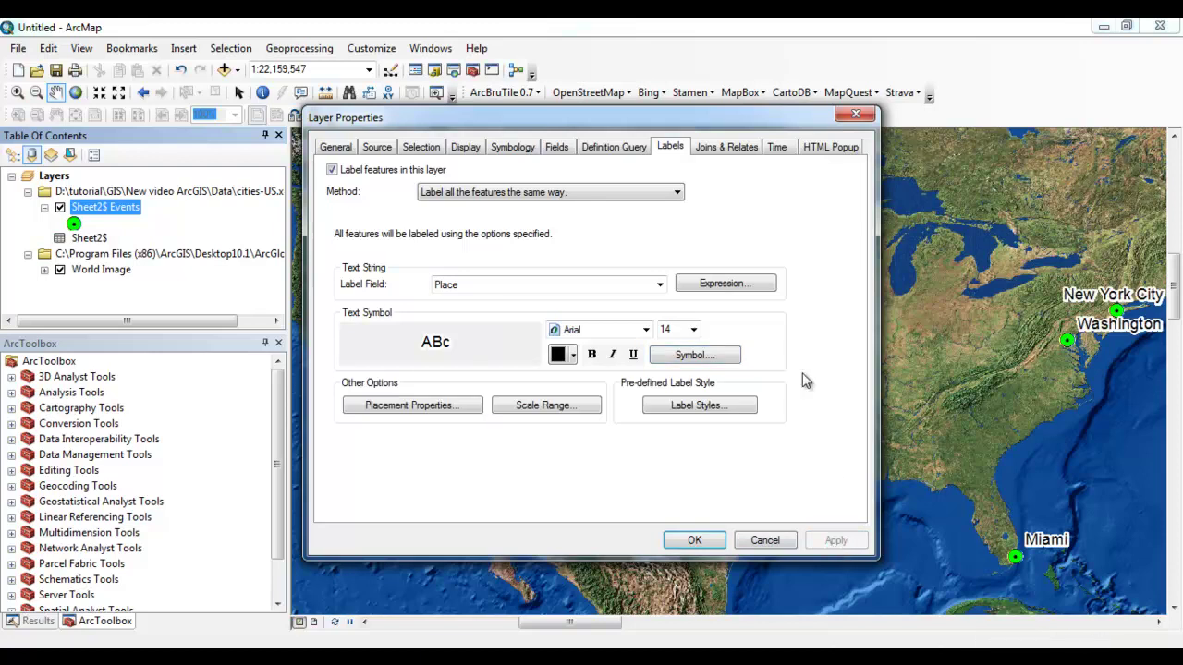
left_click(695, 542)
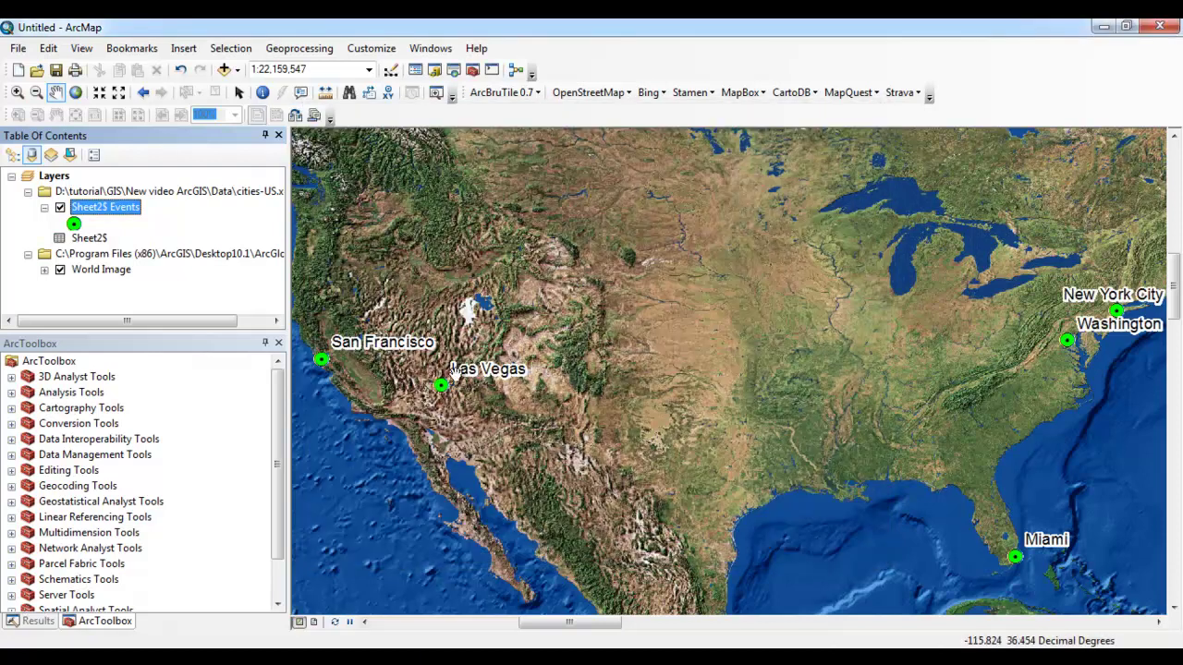